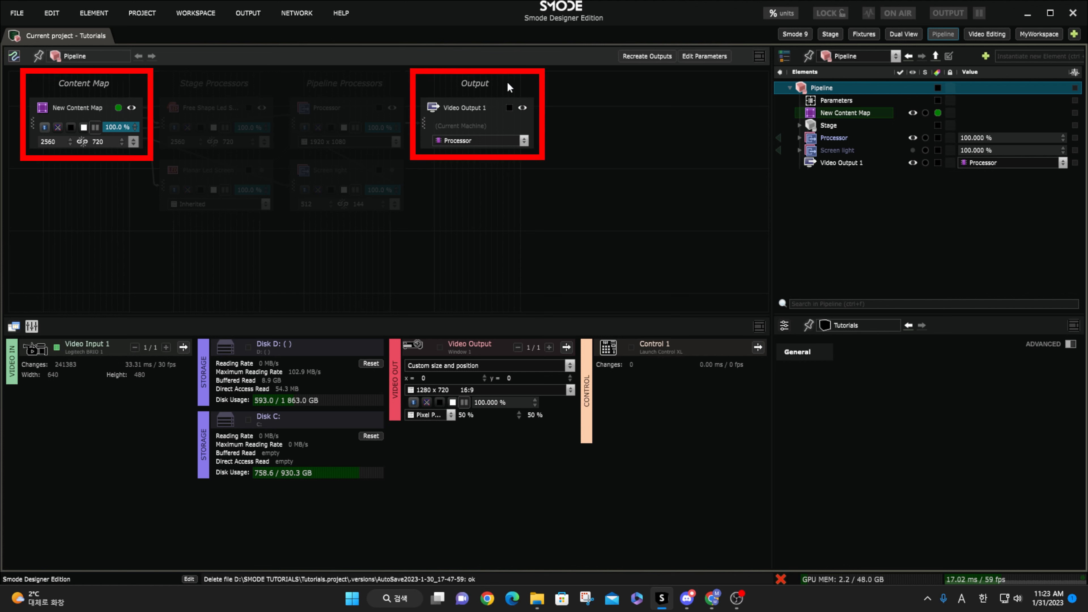
# Feed Video Output 1 from New Content Map and display the Show's elements in the element tree
pyautogui.click(475, 140)
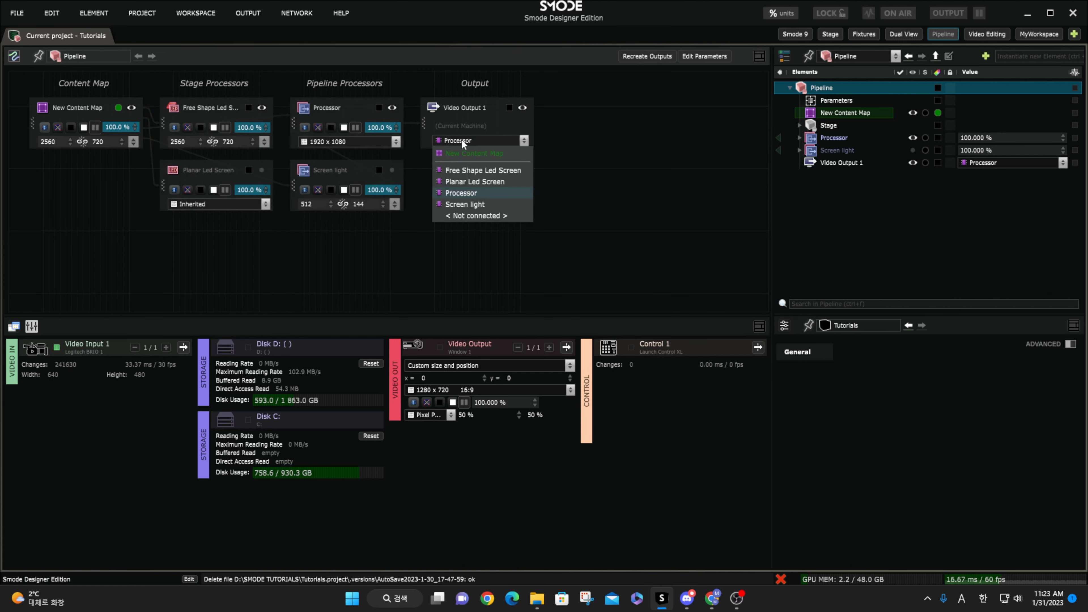
pyautogui.click(468, 154)
pyautogui.click(872, 58)
pyautogui.click(672, 123)
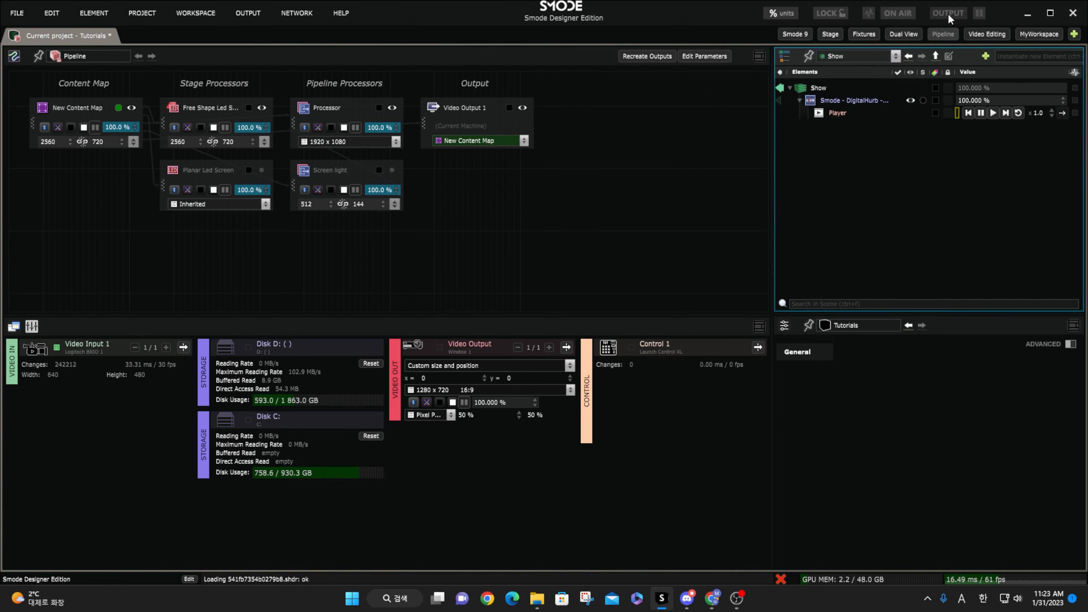
# Preview the Show clip on the enabled video output, rewind its Player to the start and disable the output
pyautogui.click(948, 12)
pyautogui.click(849, 112)
pyautogui.click(993, 112)
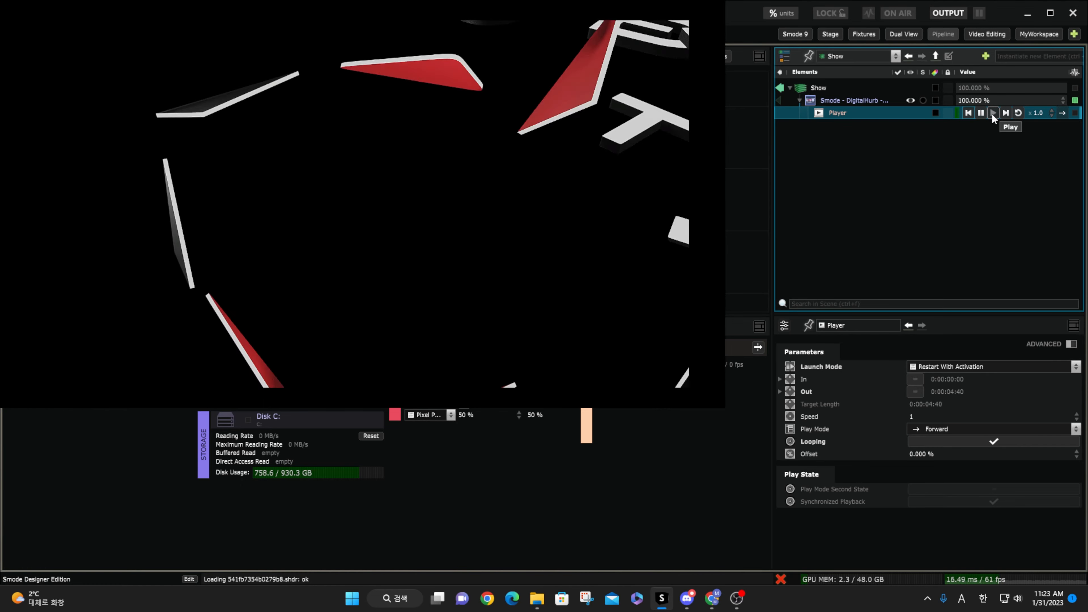
pyautogui.click(982, 113)
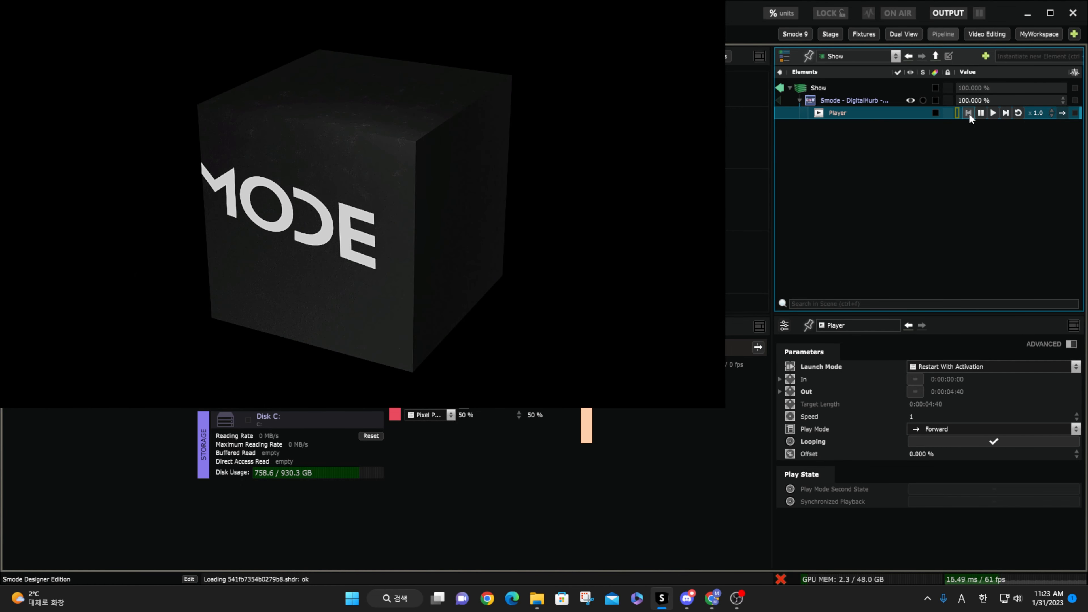
pyautogui.click(969, 114)
pyautogui.click(950, 13)
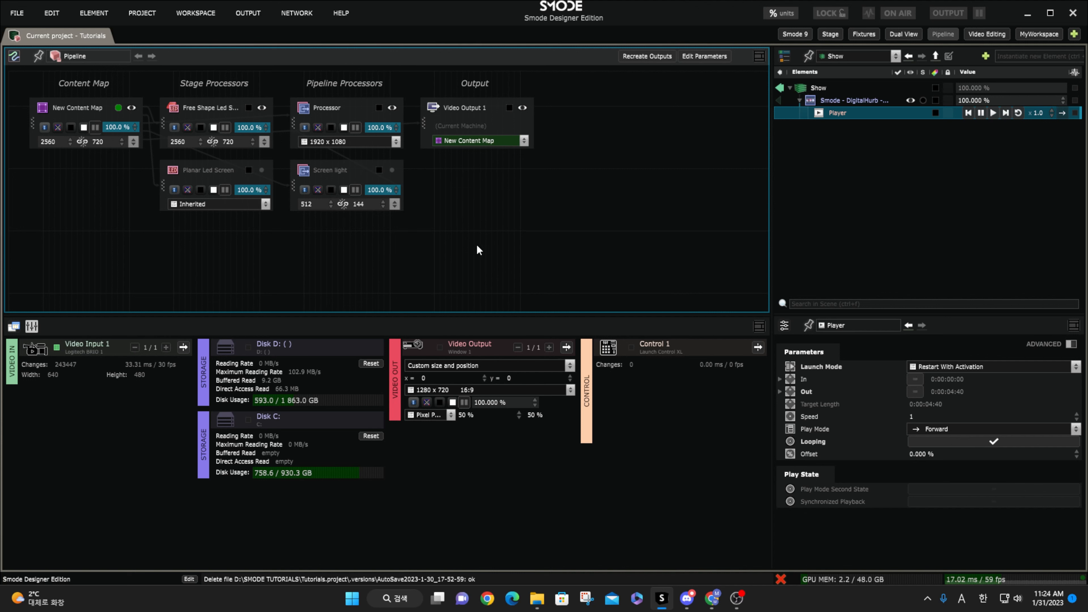
# Create a 1024 x 1024 2D Scene Mapping in Duplicate And Stretch To Fit mode targeting New Content Map
pyautogui.rightClick(83, 205)
pyautogui.moveTo(102, 211)
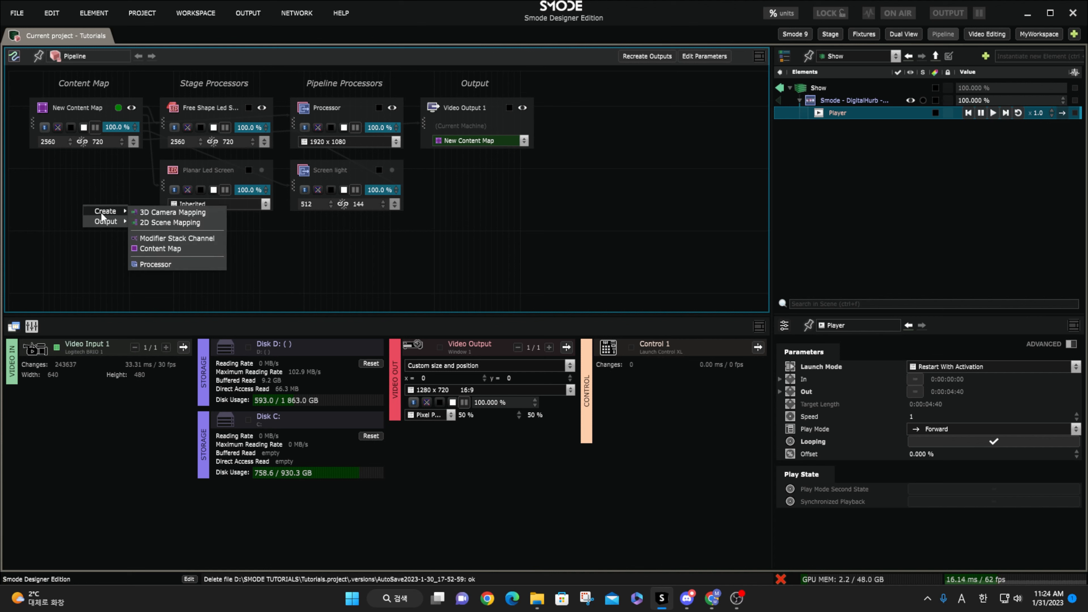
pyautogui.click(162, 221)
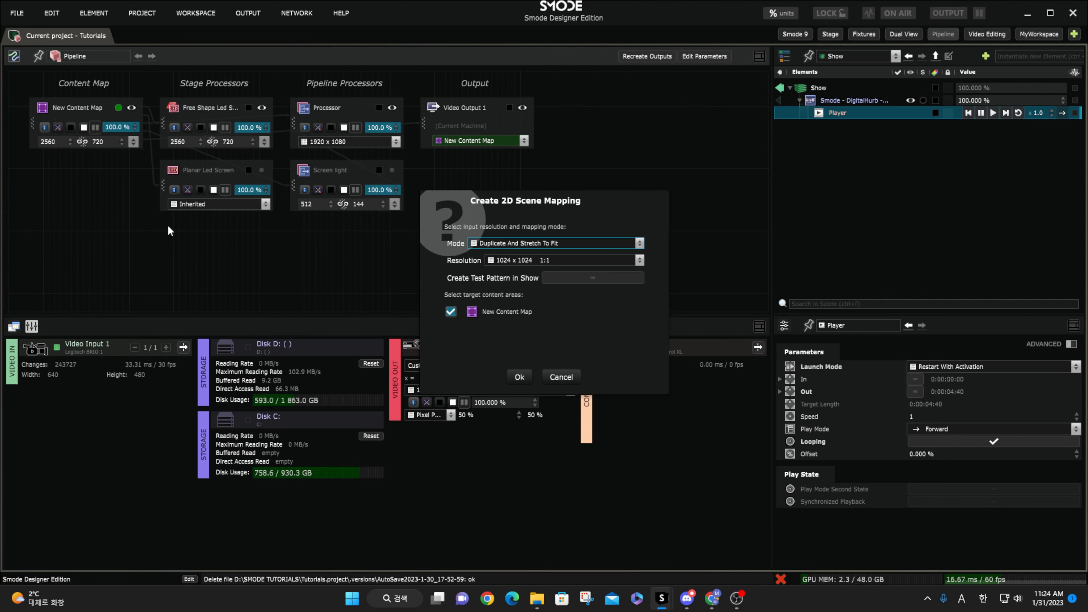
pyautogui.click(519, 377)
# Create a 1024 x 1024 3D Camera Mapping targeting the Free Shape and Planar Led Screens
pyautogui.rightClick(166, 224)
pyautogui.moveTo(178, 227)
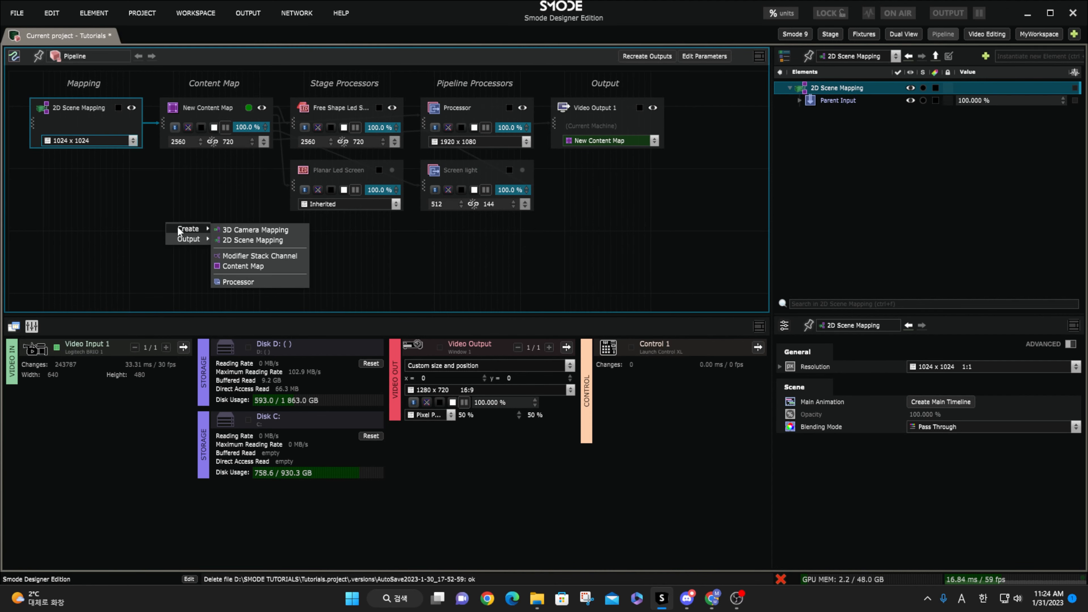
pyautogui.click(238, 230)
pyautogui.click(518, 377)
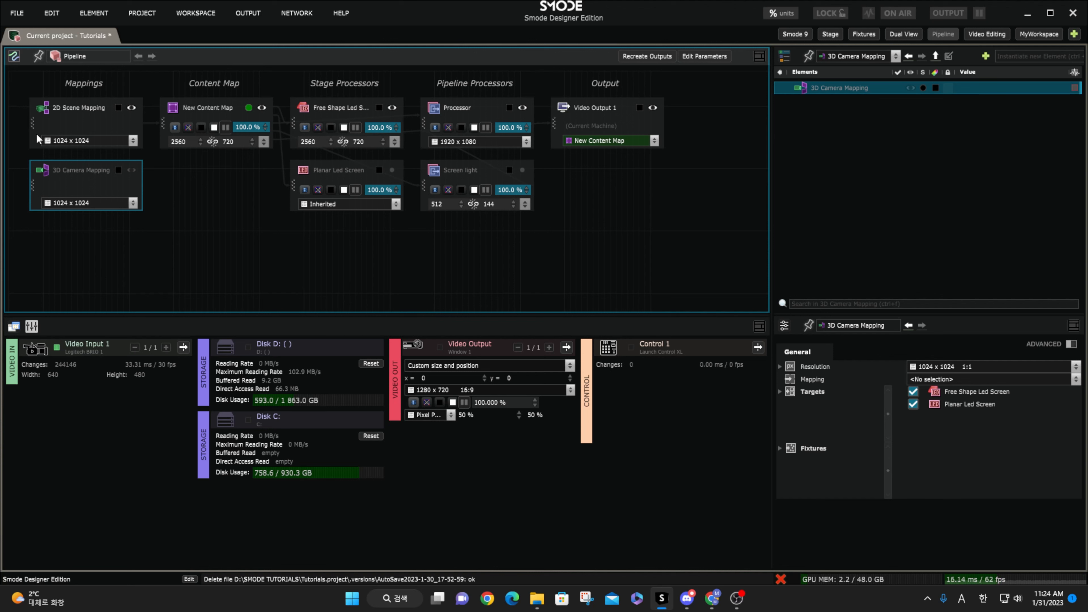
# Inspect the settings of the 2D Scene Mapping and 3D Camera Mapping, and return the element tree to the Show
pyautogui.click(64, 114)
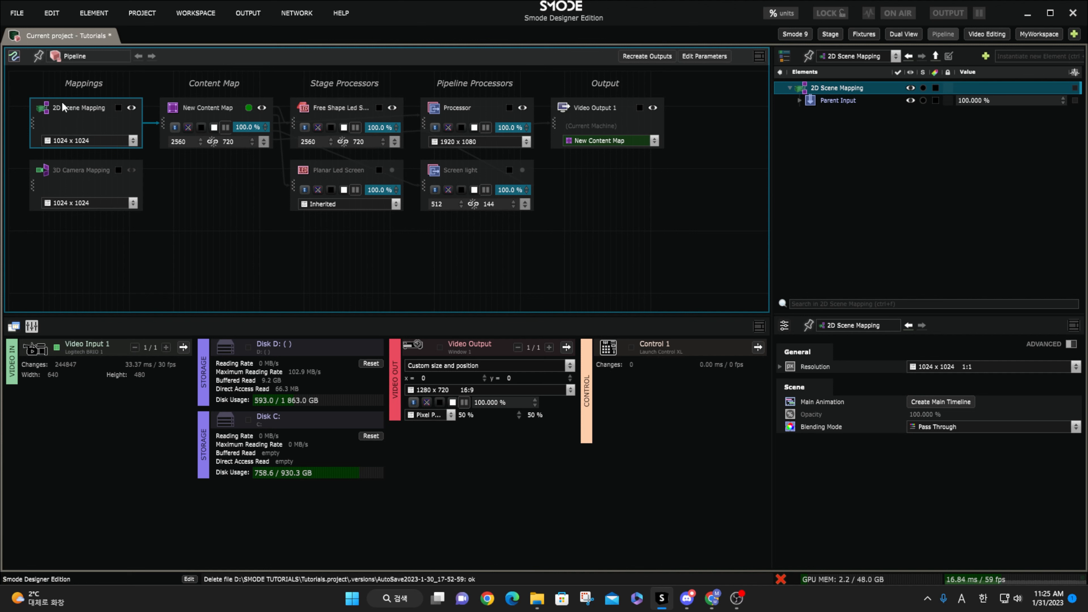
pyautogui.click(81, 184)
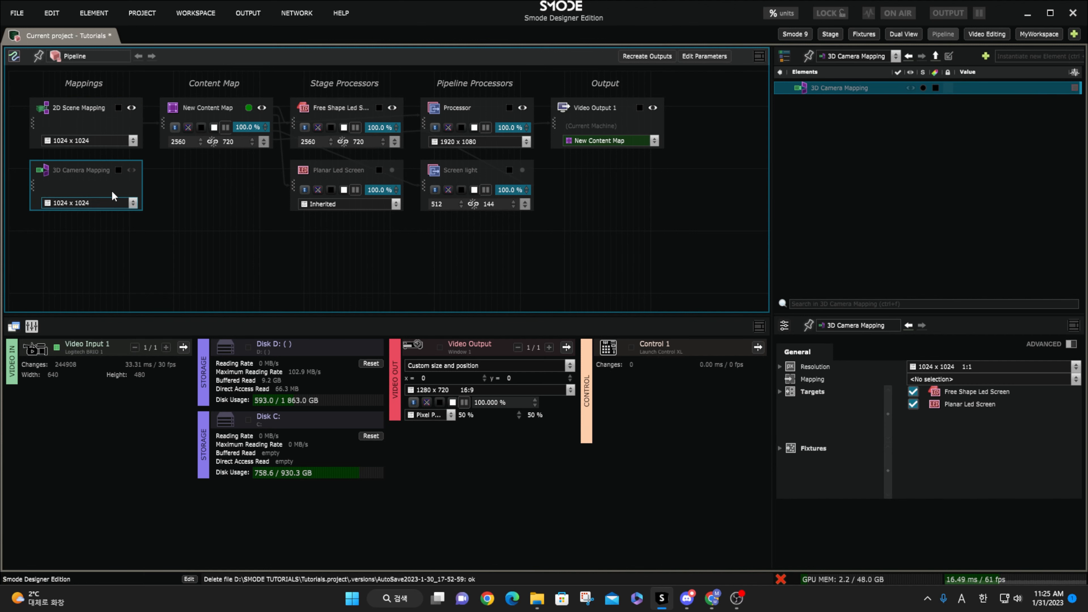
pyautogui.click(132, 171)
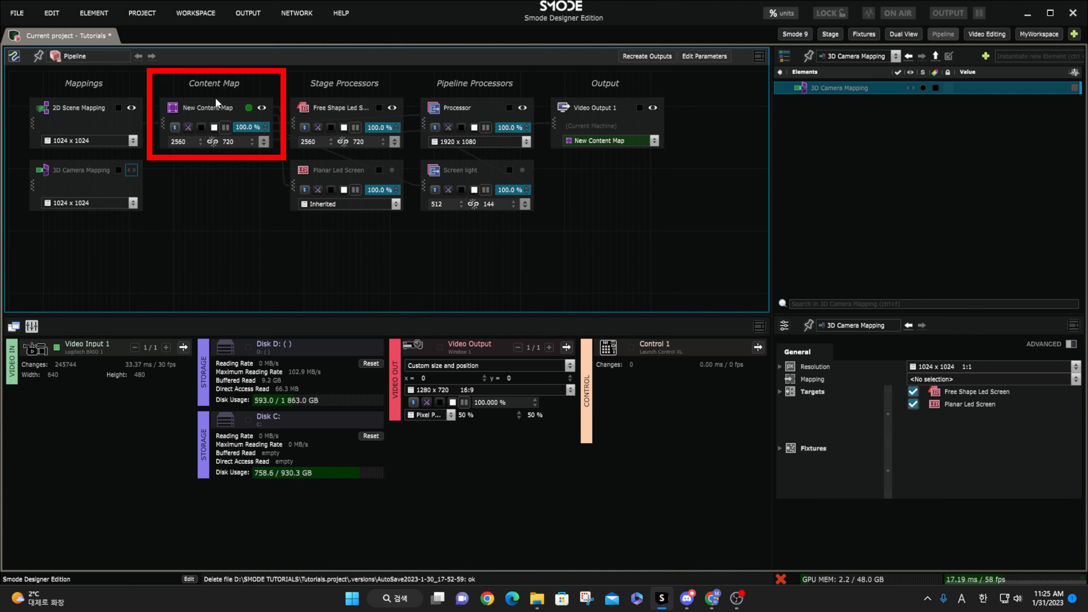
pyautogui.click(856, 56)
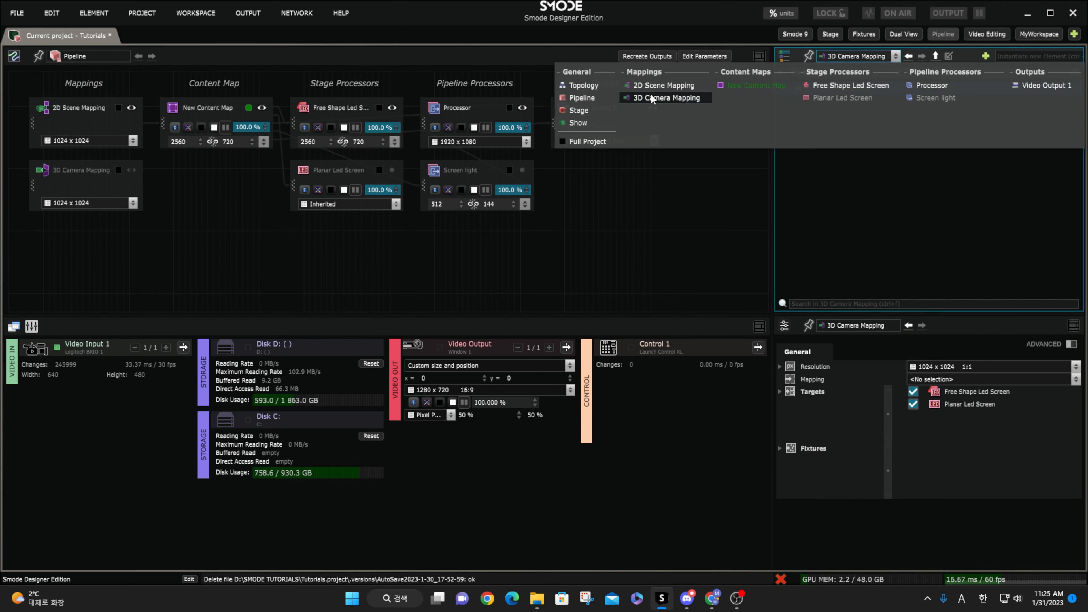
pyautogui.click(584, 123)
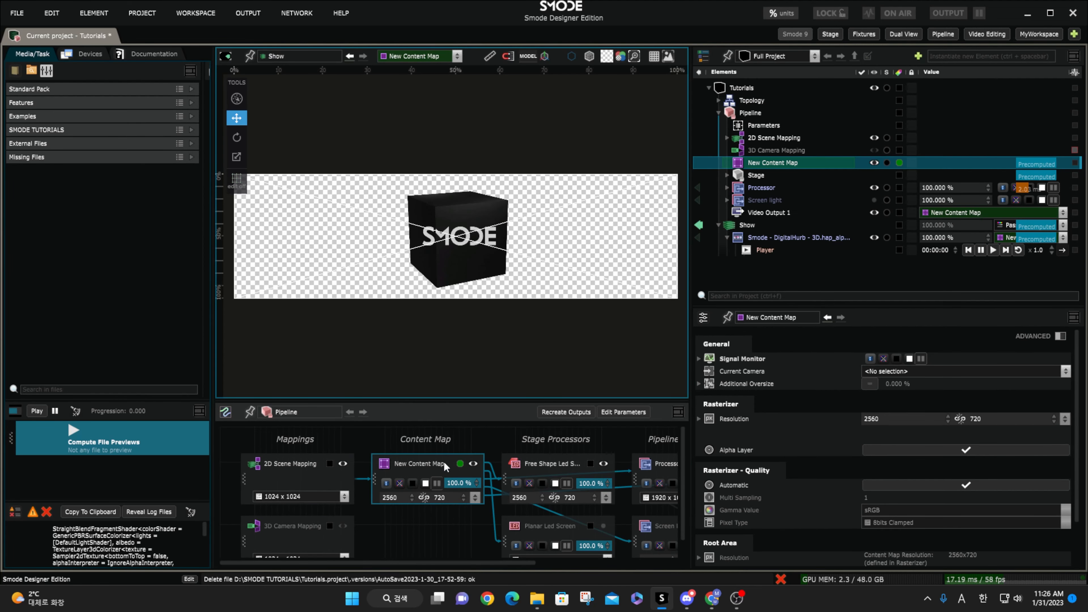
# Rename New Content Map as My Content Map and give it a red colour label
pyautogui.doubleClick(444, 462)
pyautogui.write('My Content Map')
pyautogui.click(461, 464)
pyautogui.moveTo(591, 372); pyautogui.dragTo(599, 315)
# Widen My Content Map's resolution to 2667 x 720 and undo the change
pyautogui.moveTo(398, 497); pyautogui.dragTo(470, 488)
pyautogui.hotkey('ctrl', 'z')
pyautogui.hotkey('ctrl', 'z')
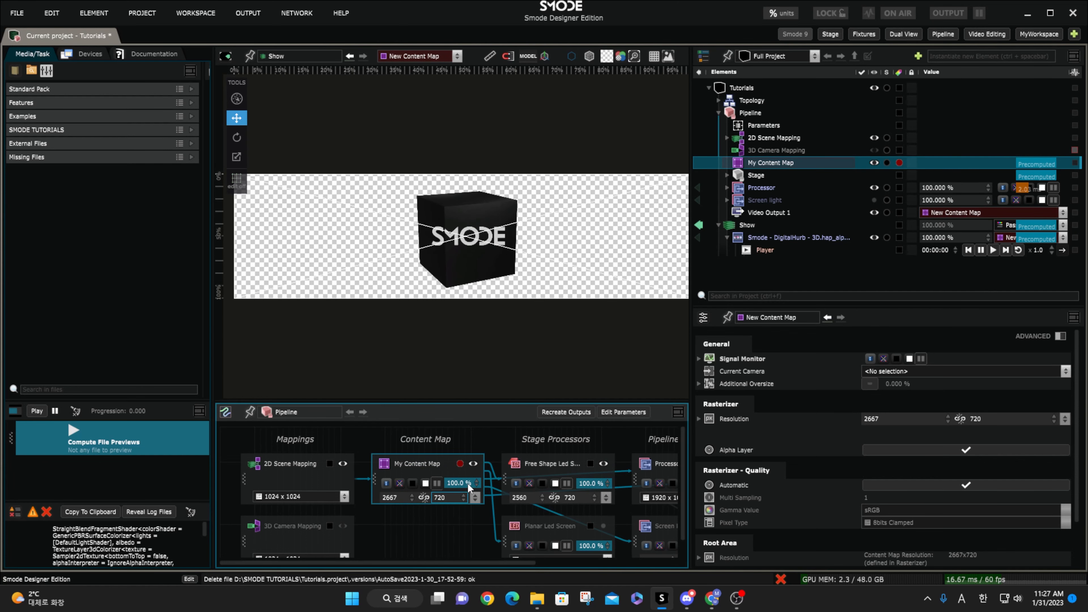
# Try My Content Map's test pattern and white signals, and freeze and release its signal while the Player runs
pyautogui.click(400, 485)
pyautogui.click(400, 484)
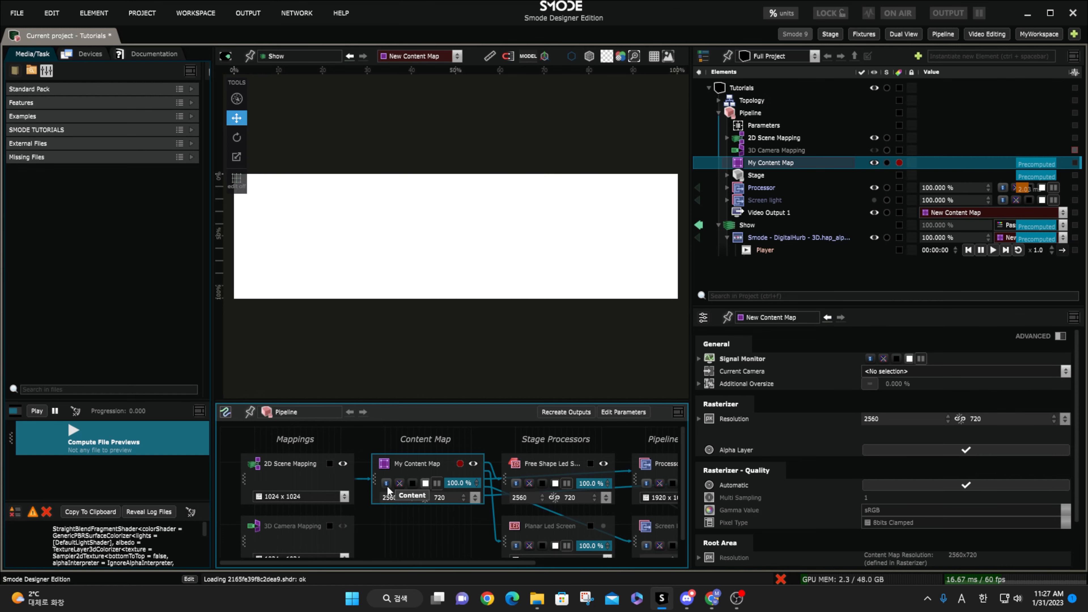
pyautogui.click(993, 250)
pyautogui.click(438, 483)
pyautogui.click(439, 485)
pyautogui.click(969, 250)
pyautogui.click(993, 250)
# Deactivate and reactivate My Content Map, and try out its intensity percentage
pyautogui.click(473, 464)
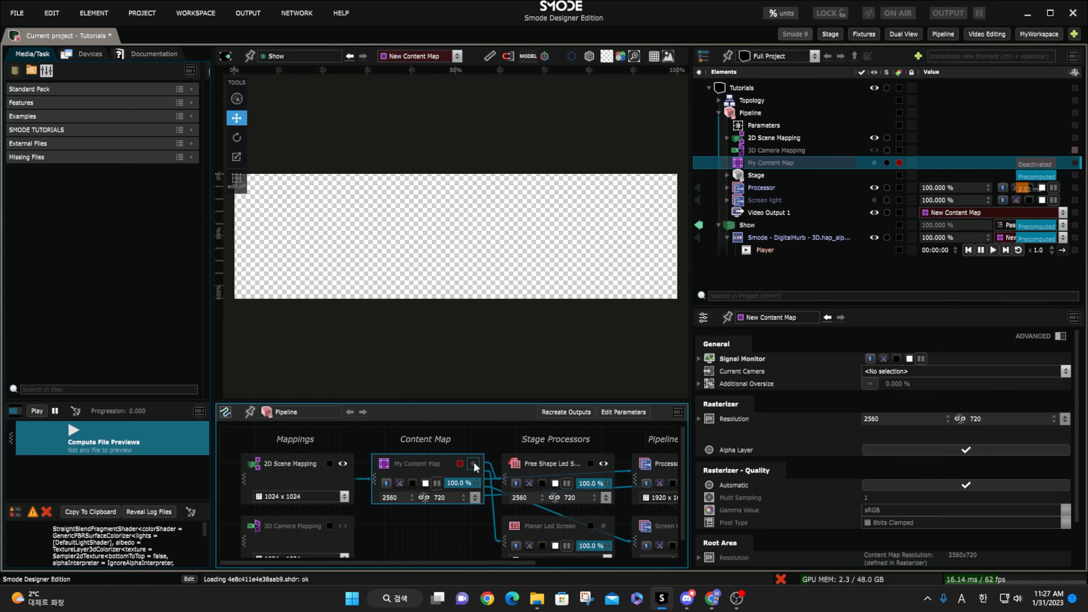
pyautogui.click(474, 463)
pyautogui.moveTo(462, 483); pyautogui.dragTo(446, 479)
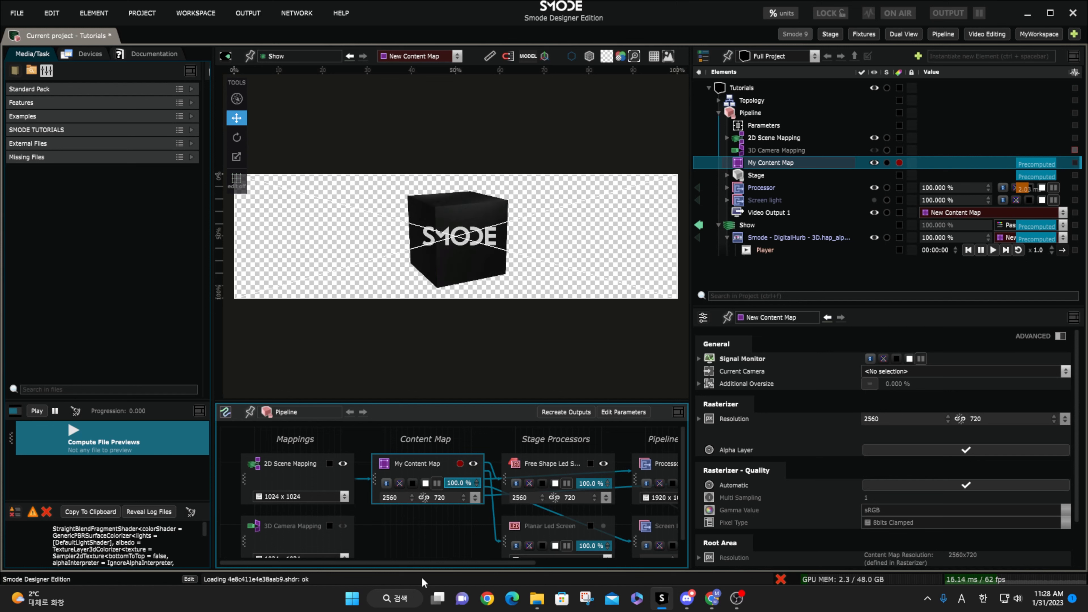
# Add a Content Area inside My Content Map and return the element tree to the full project
pyautogui.click(807, 59)
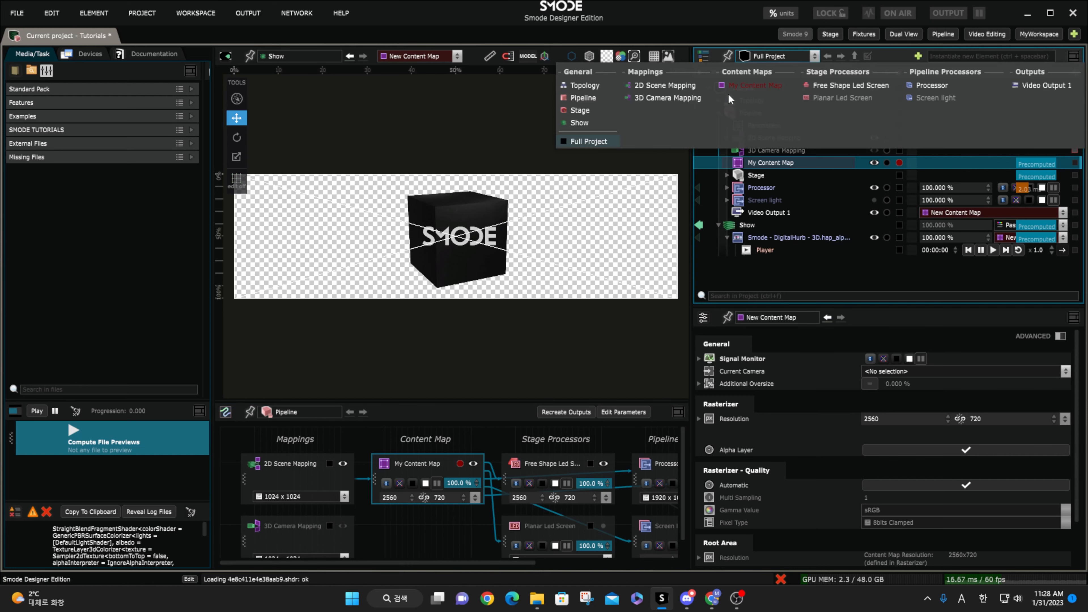
pyautogui.click(748, 87)
pyautogui.rightClick(773, 92)
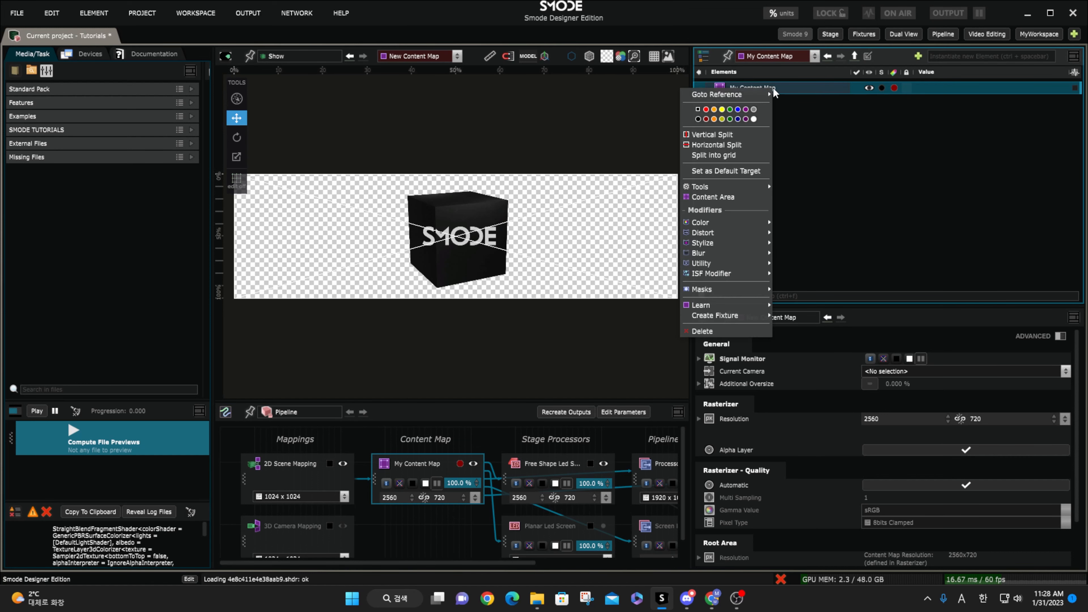
pyautogui.click(771, 195)
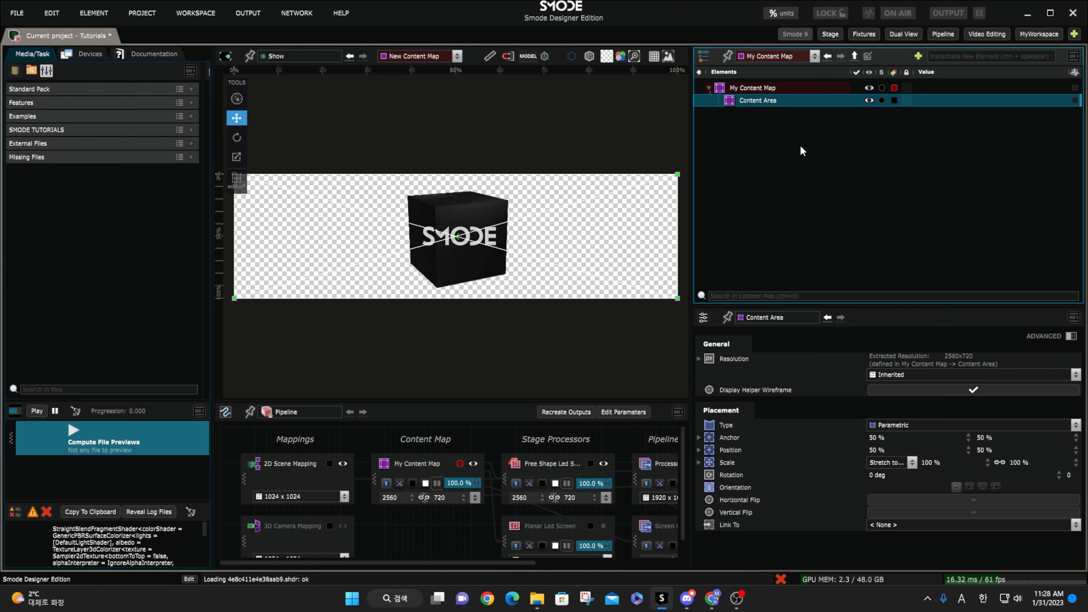
pyautogui.click(790, 60)
pyautogui.click(582, 141)
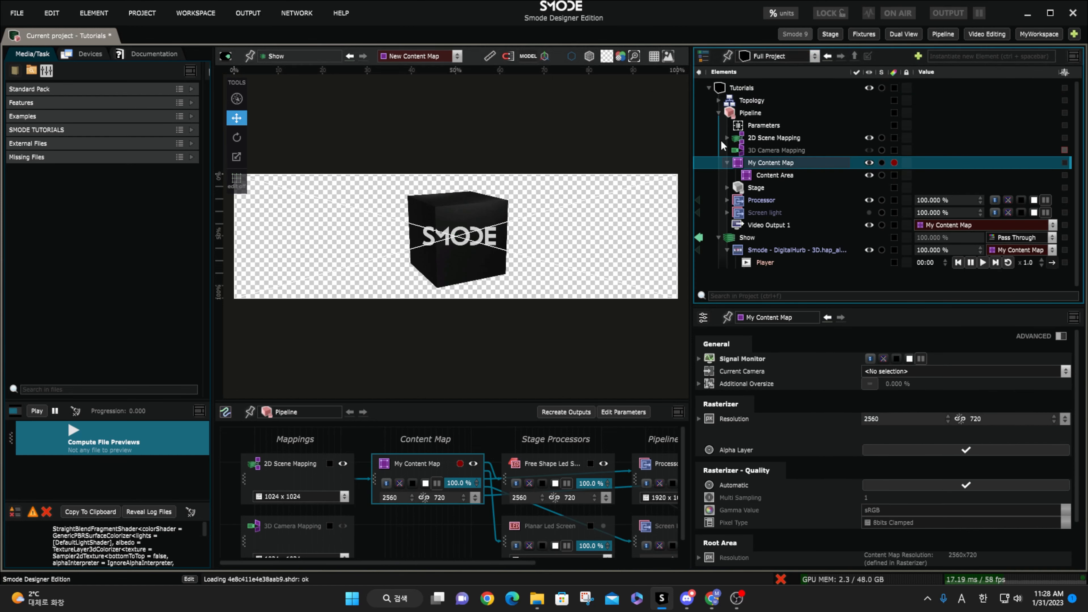
# Switch to the Pipeline workspace, select the 2D Scene Mapping and save the project
pyautogui.click(947, 34)
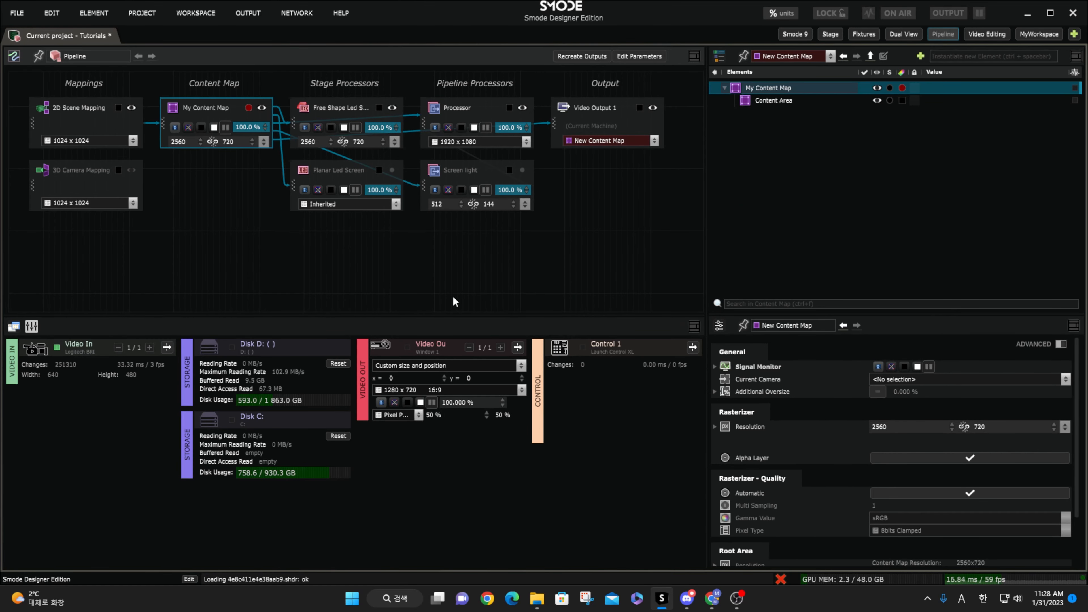
pyautogui.click(95, 121)
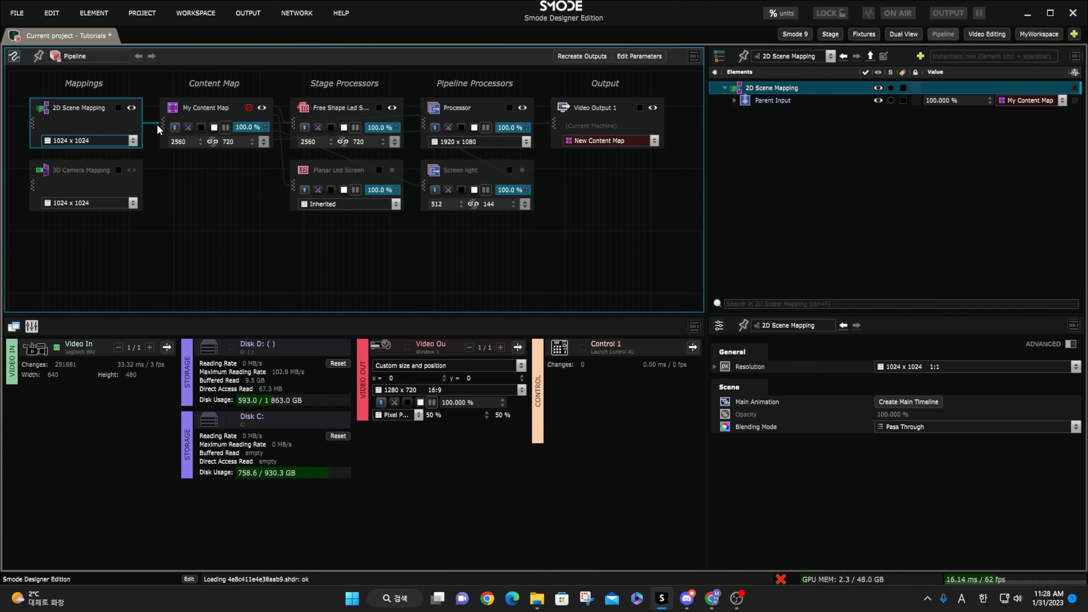
pyautogui.hotkey('ctrl', 's')
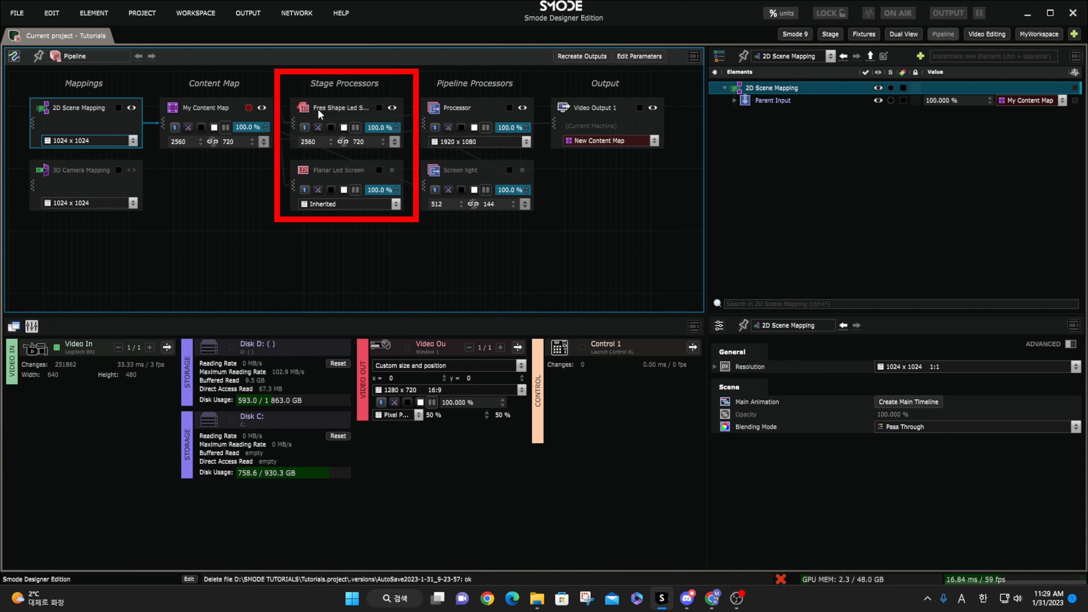
# Add a video projector to the Stage without assigning any projection surfaces
pyautogui.click(338, 114)
pyautogui.click(332, 176)
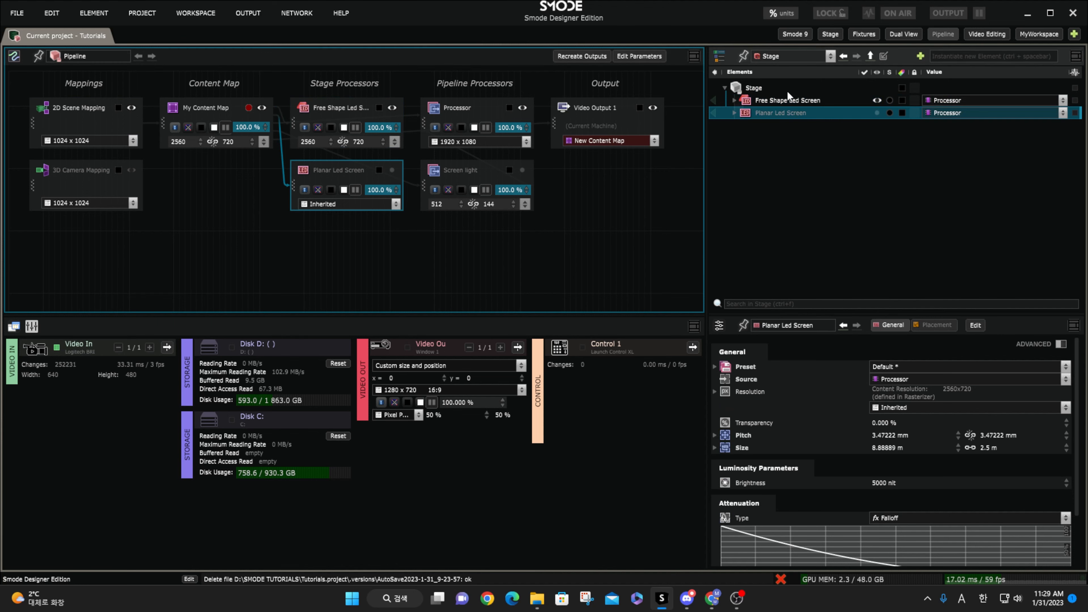
pyautogui.rightClick(789, 92)
pyautogui.moveTo(728, 204)
pyautogui.click(814, 211)
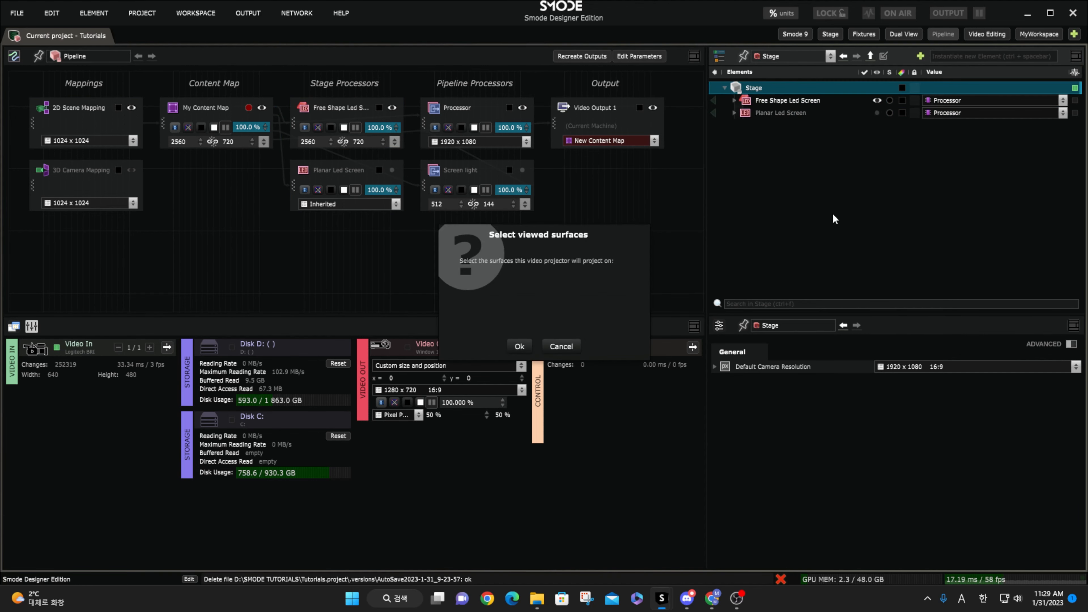
pyautogui.click(519, 346)
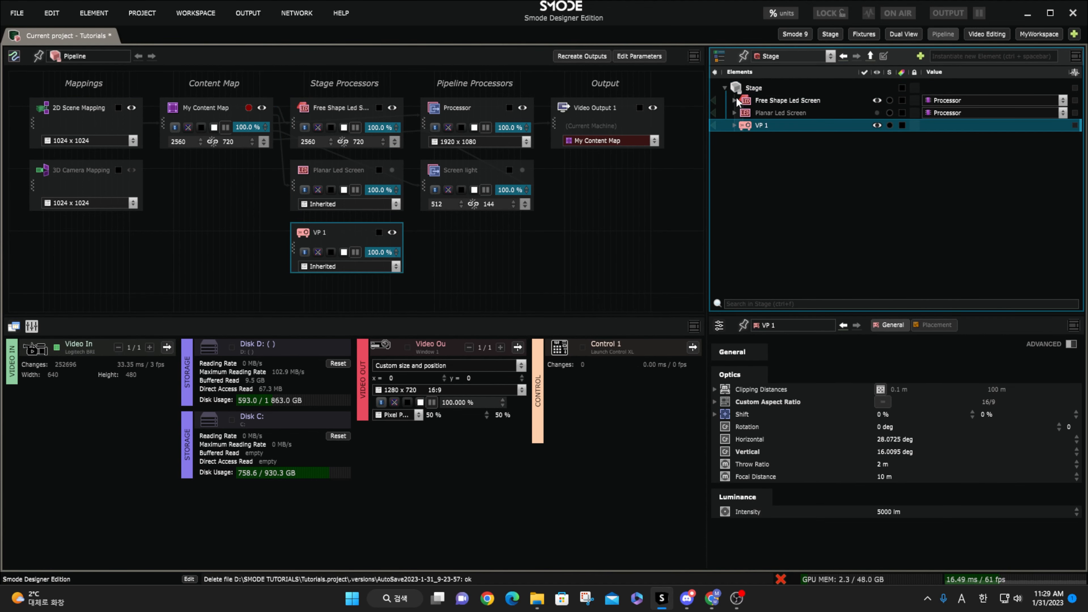
# Create a 1920 x 1080 content map named VP Content in the pipeline
pyautogui.click(742, 113)
pyautogui.rightClick(226, 215)
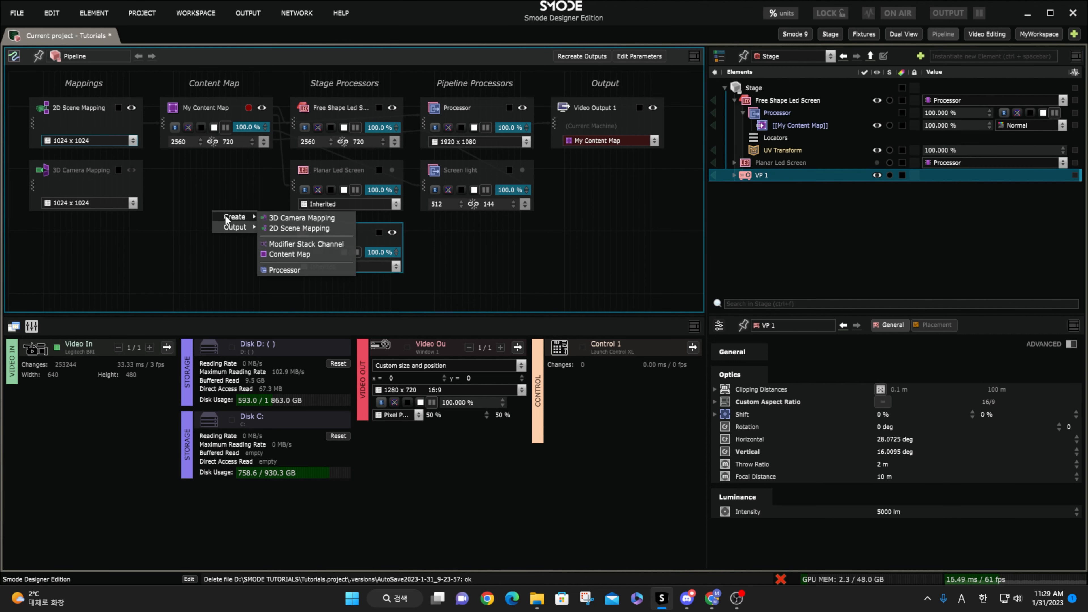
pyautogui.click(290, 253)
pyautogui.tripleClick(521, 247)
pyautogui.write('VP Content')
pyautogui.click(518, 362)
# Add VP Content as a pipeline layer in the Processor of the VP 1 projector
pyautogui.click(341, 236)
pyautogui.click(733, 174)
pyautogui.rightClick(766, 186)
pyautogui.moveTo(721, 267)
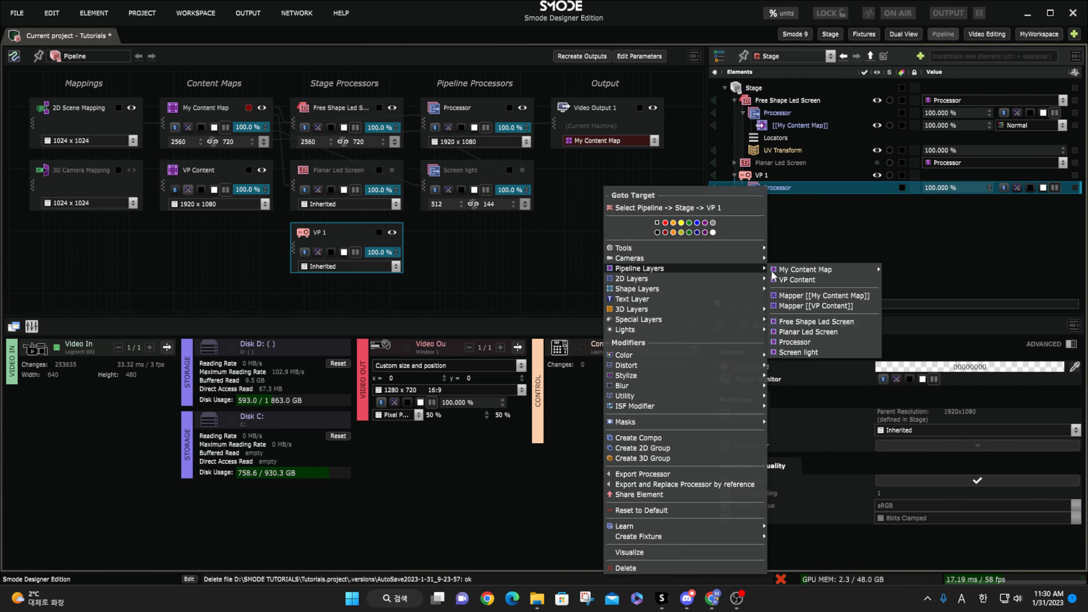
pyautogui.click(796, 280)
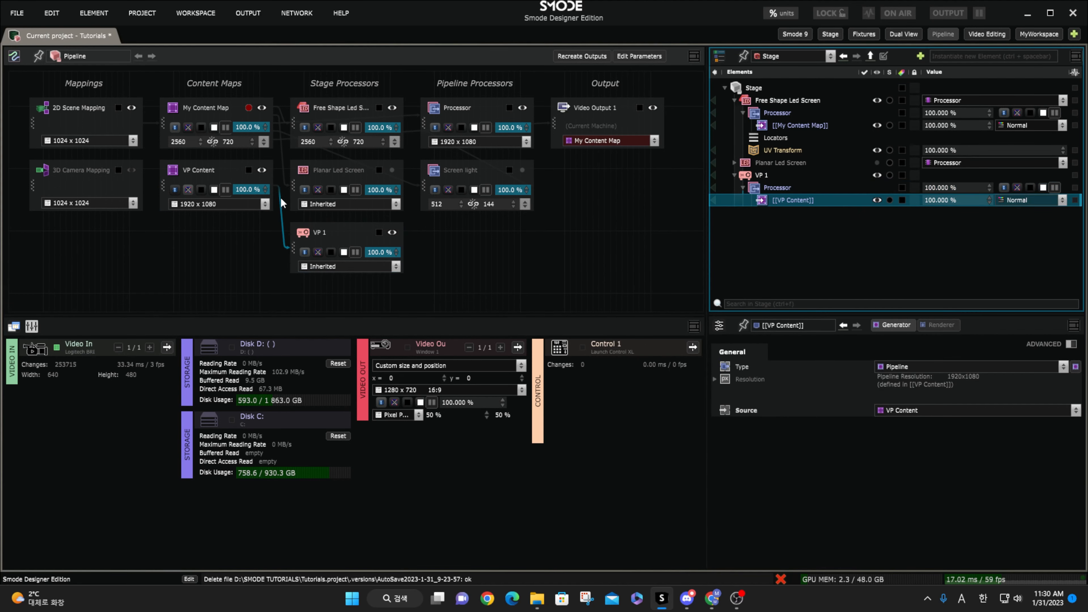
# Rename the VP 1 projector as Video Projector and give it a green colour label
pyautogui.doubleClick(333, 232)
pyautogui.write('Video Projector')
pyautogui.press('Return')
pyautogui.click(379, 232)
pyautogui.click(379, 232)
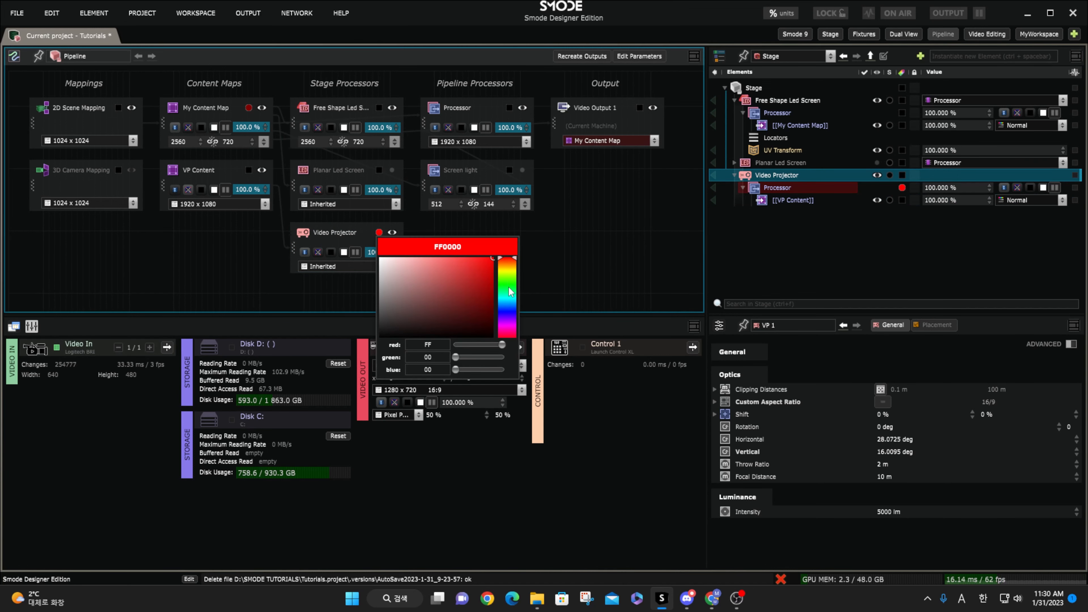
pyautogui.click(511, 293)
# In the Smode 9 workspace, test the Free Shape Led Screen's test pattern, activation and intensity on the stage
pyautogui.click(795, 34)
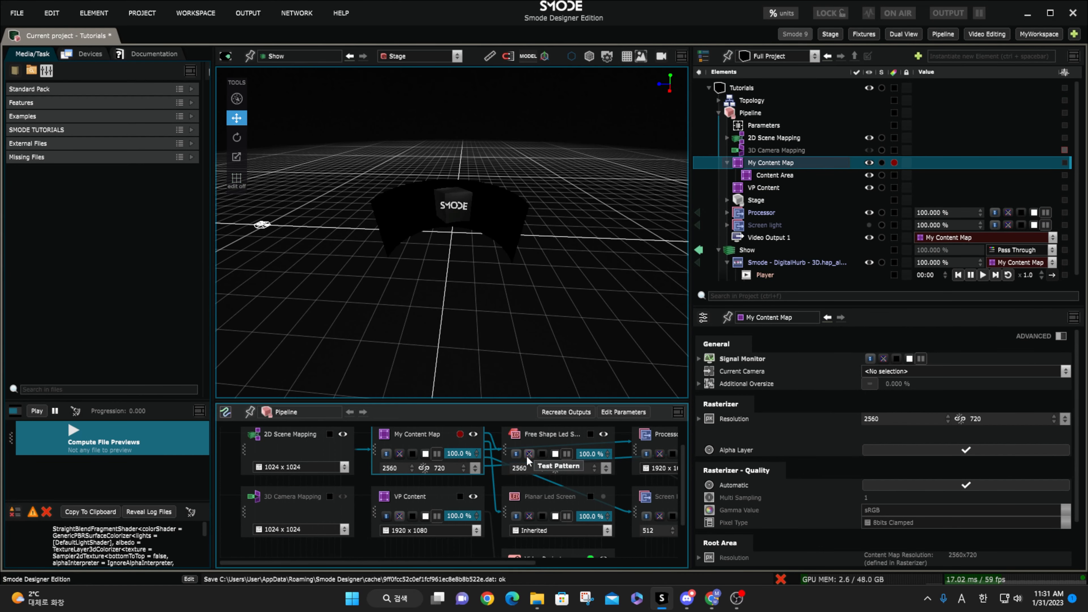
pyautogui.click(526, 456)
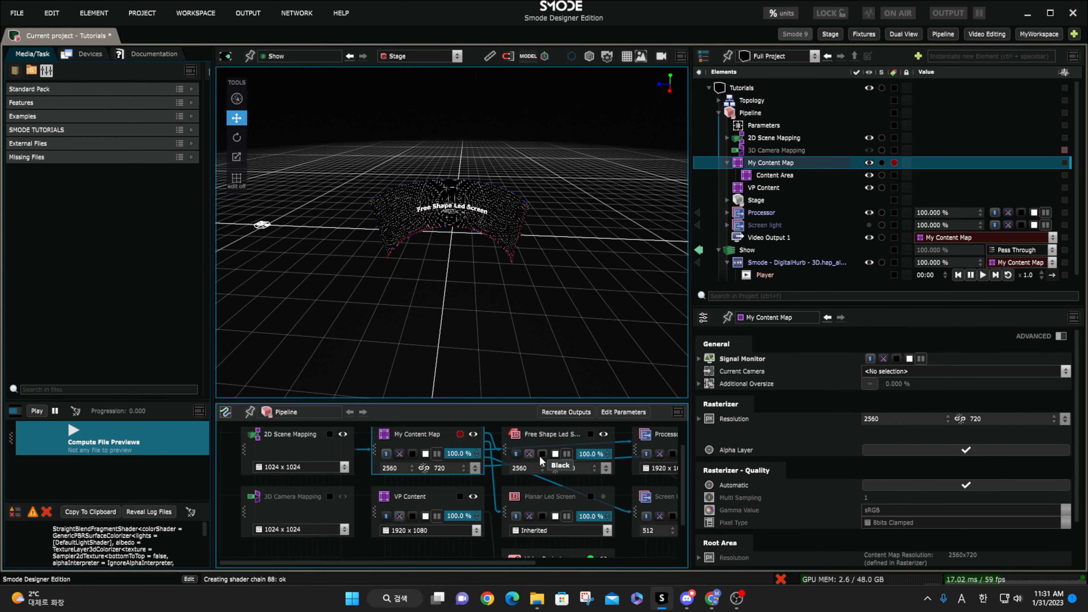
pyautogui.click(603, 435)
pyautogui.click(603, 435)
pyautogui.moveTo(593, 454)
pyautogui.mouseDown()
pyautogui.moveTo(576, 454)
pyautogui.moveTo(611, 454)
pyautogui.mouseUp()
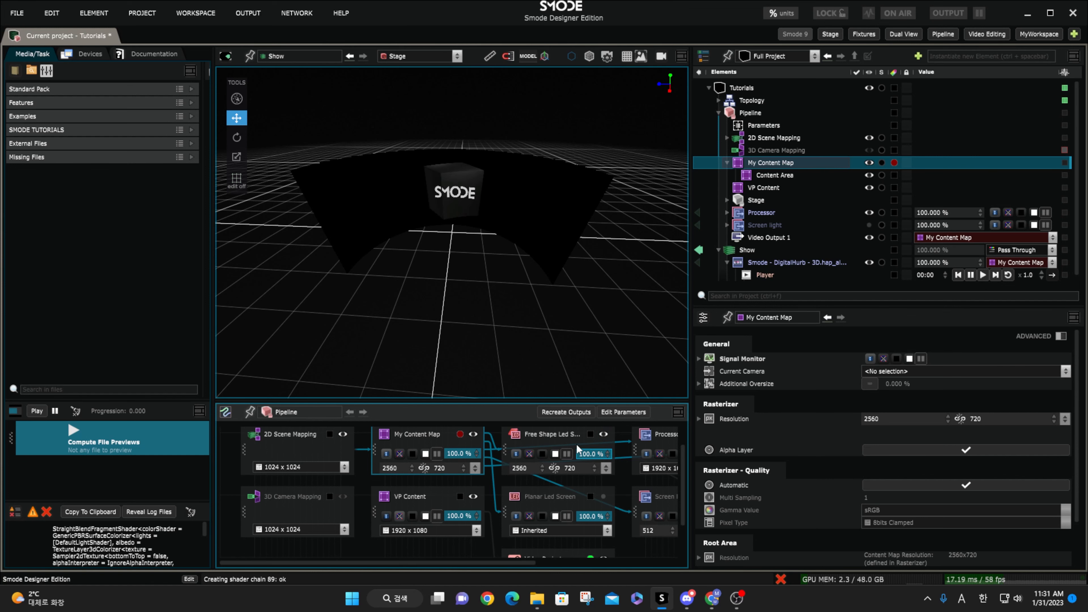
# Enlarge the pipeline view to bring up the Pipeline Processors and display the Processor in the viewport instead of the Stage
pyautogui.moveTo(452, 402); pyautogui.dragTo(451, 336)
pyautogui.moveTo(639, 508); pyautogui.dragTo(431, 513, button='middle')
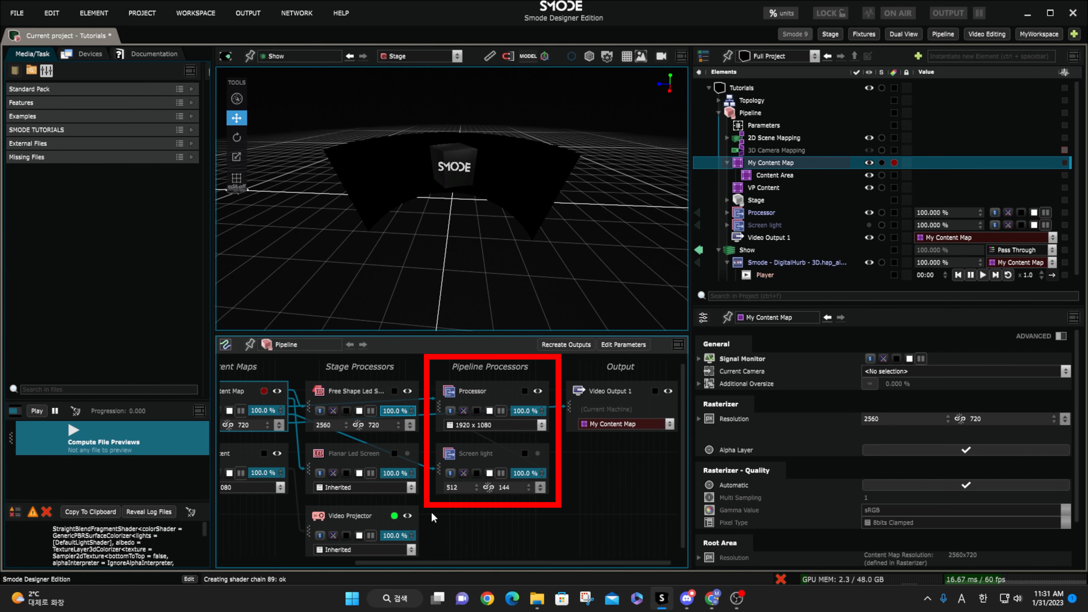
pyautogui.click(448, 58)
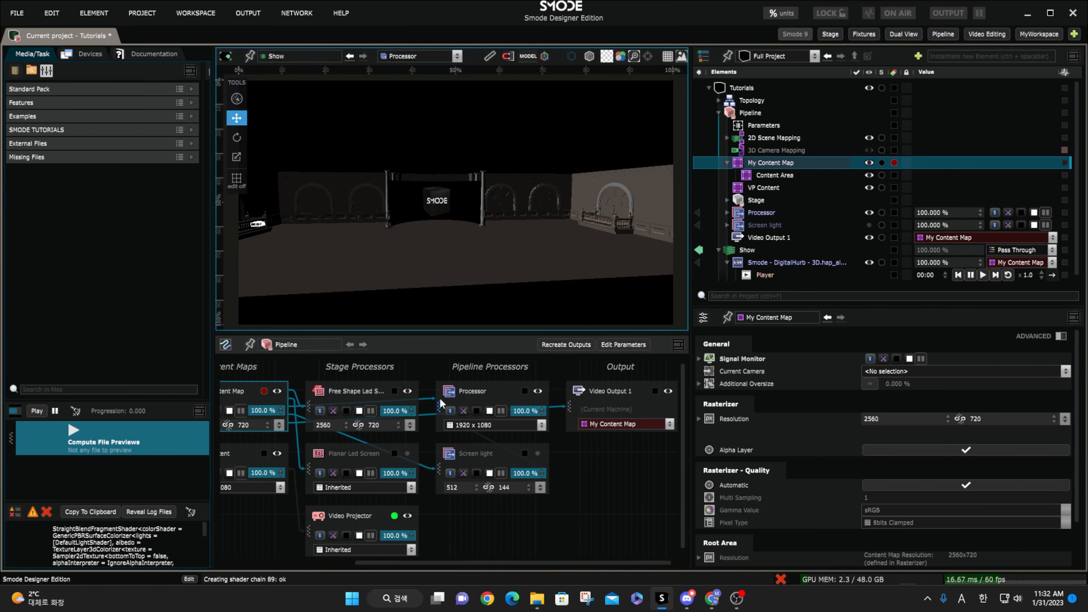
# In the Pipeline workspace, set the resolution of the Processor pipeline processor to 1280 x 720
pyautogui.click(942, 34)
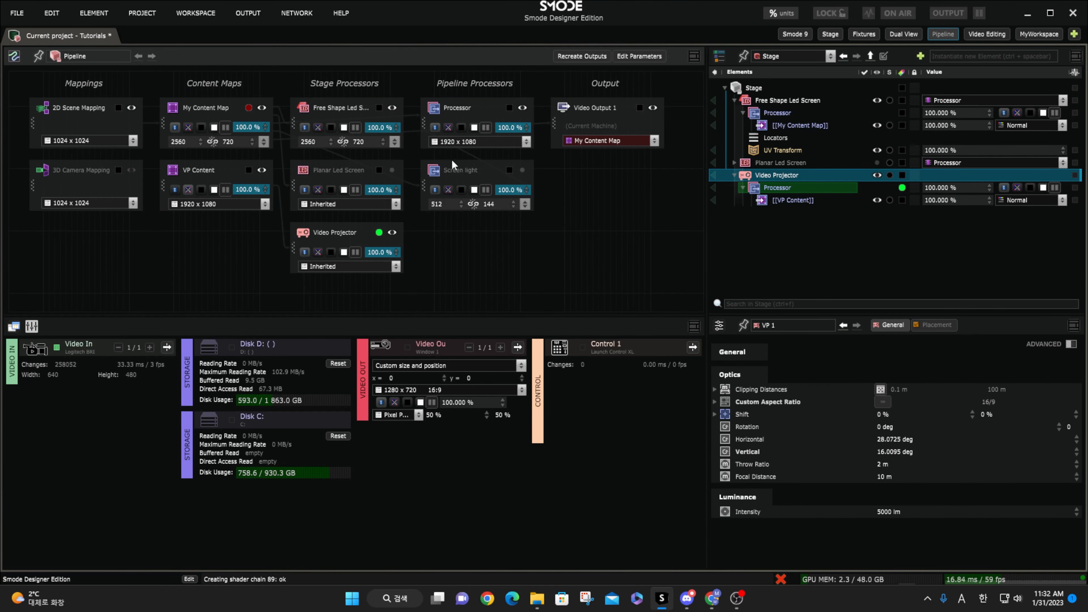
pyautogui.click(475, 103)
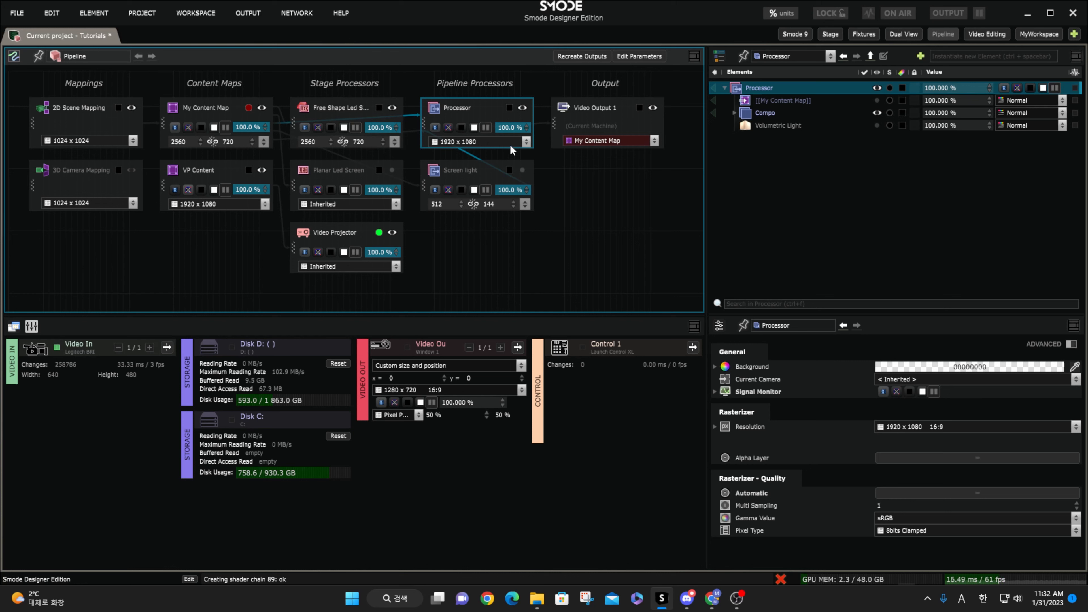
pyautogui.click(498, 141)
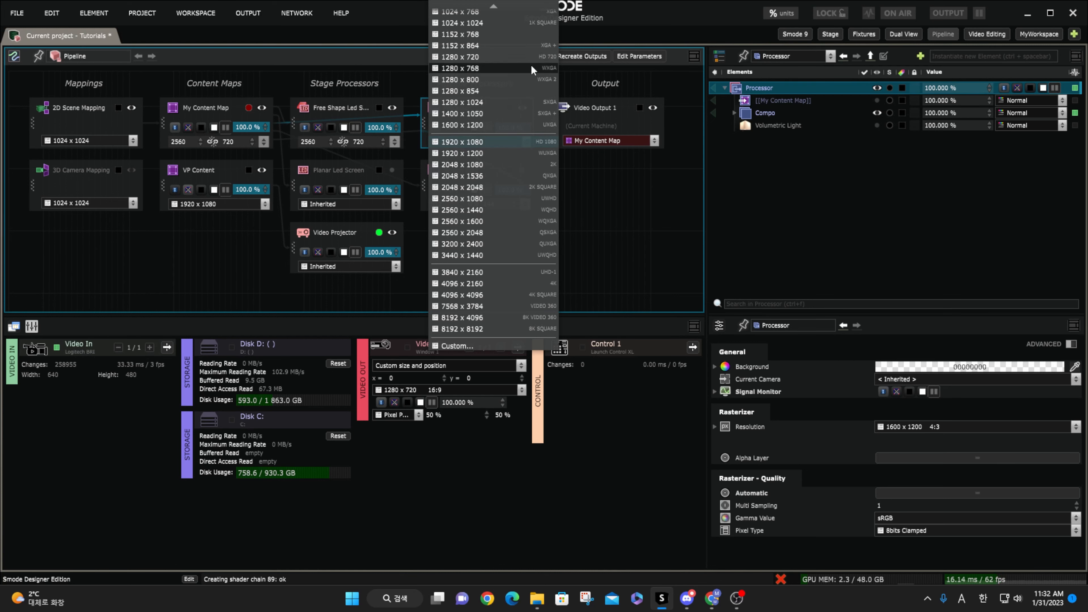
pyautogui.click(530, 56)
# Switch the video output on and off to check it, and set the Processor's resolution to 1920 x 1080
pyautogui.click(948, 13)
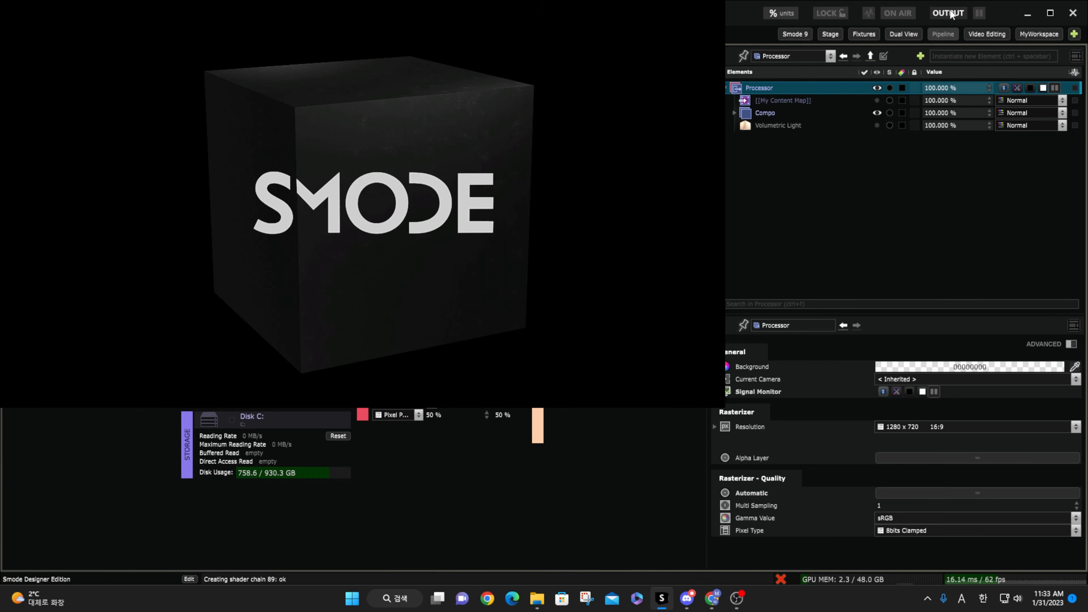
pyautogui.click(949, 13)
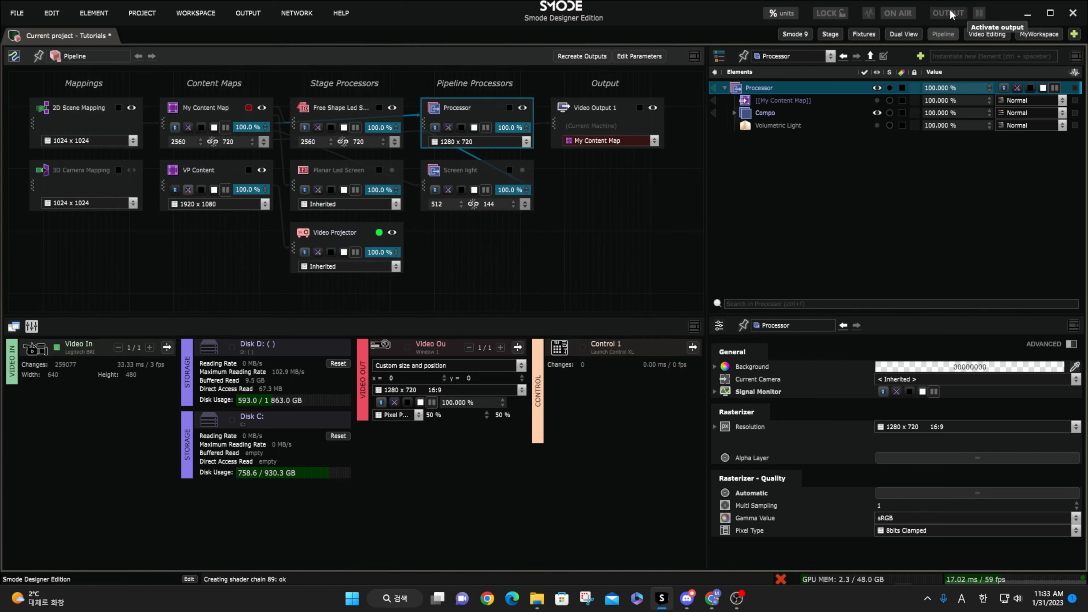
pyautogui.click(500, 139)
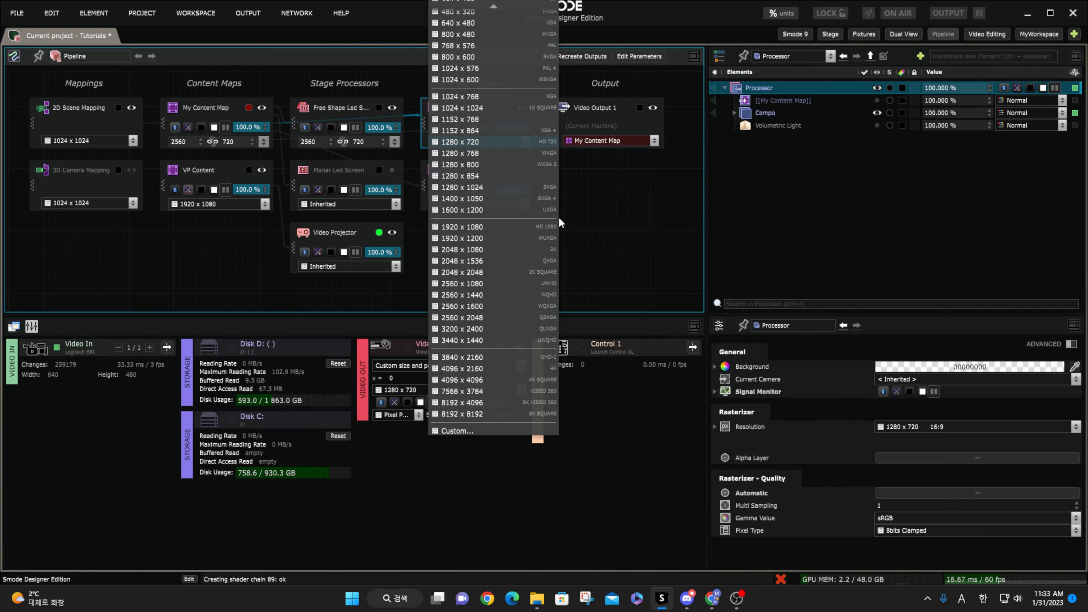
pyautogui.click(555, 225)
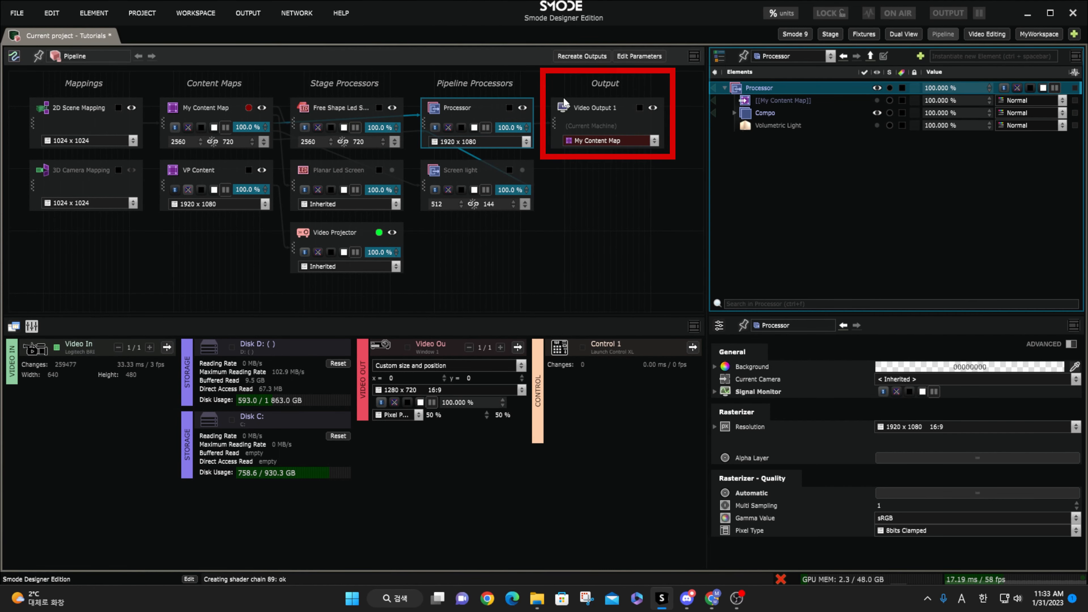
# Set the source of Video Output 1 to the Processor pipeline processor
pyautogui.click(617, 94)
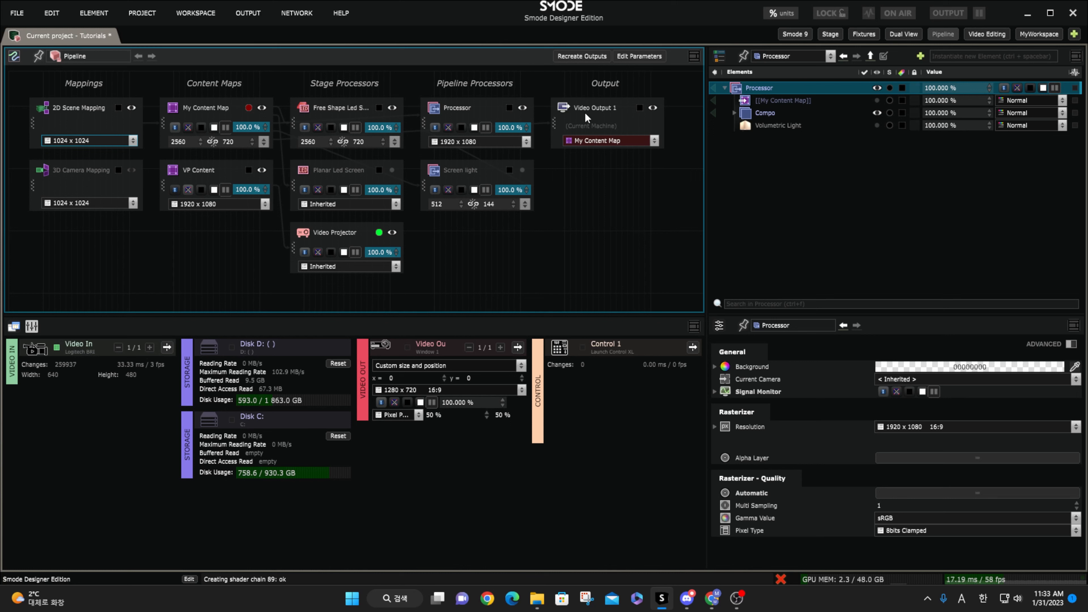
pyautogui.click(586, 141)
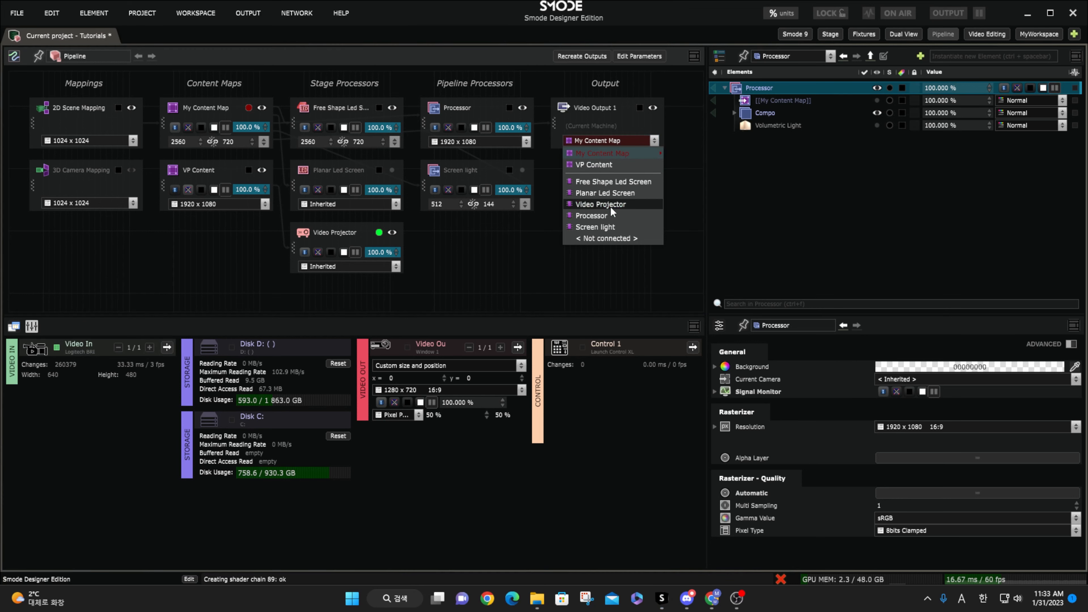
pyautogui.click(607, 214)
# Try the Free Shape Led Screen and the Video Projector in turn as the source of Video Output 1
pyautogui.click(605, 141)
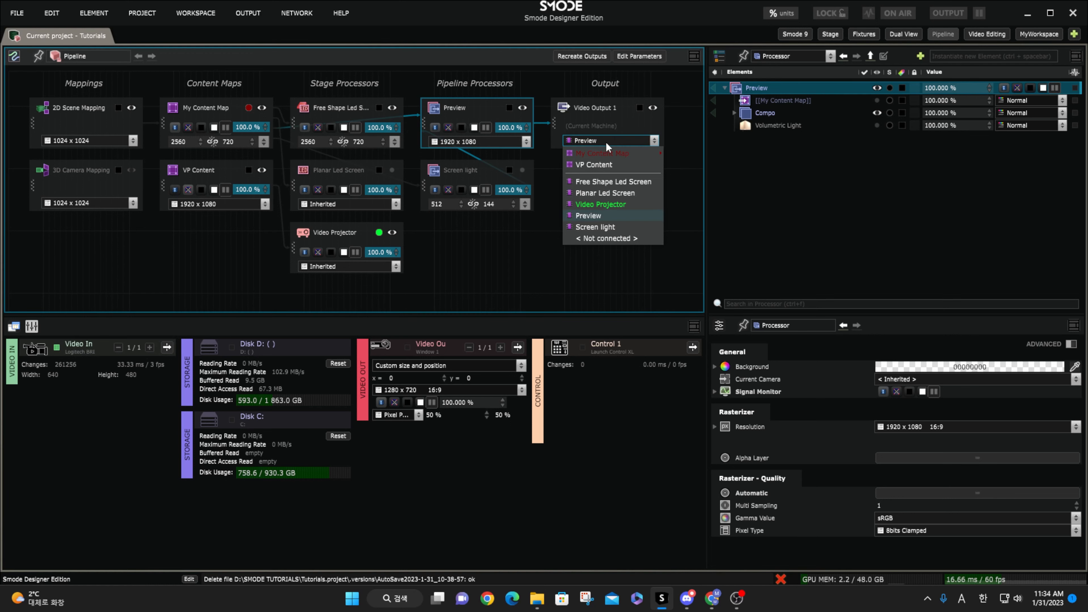
pyautogui.click(599, 184)
pyautogui.click(562, 94)
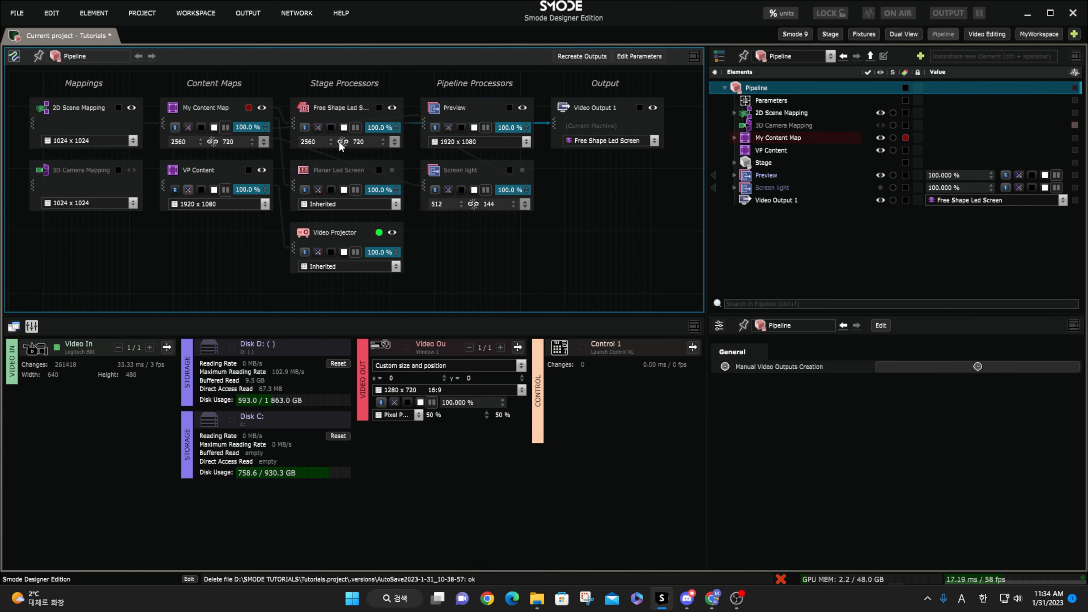
pyautogui.click(590, 143)
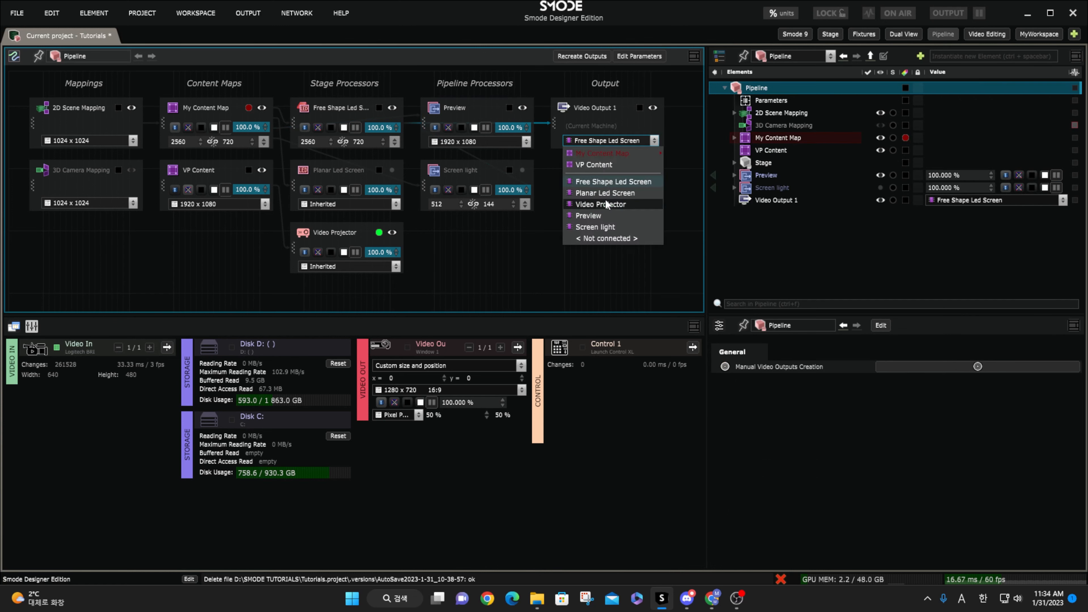
pyautogui.click(595, 205)
# Set the source of Video Output 1 to Preview and check the picture by activating and deactivating the output
pyautogui.click(629, 141)
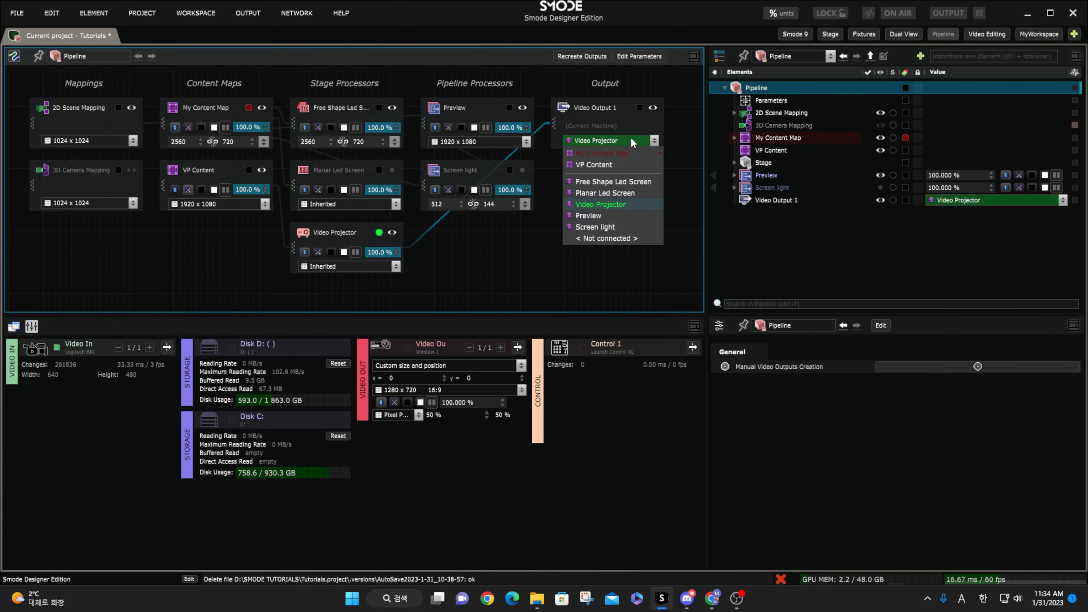
pyautogui.click(619, 213)
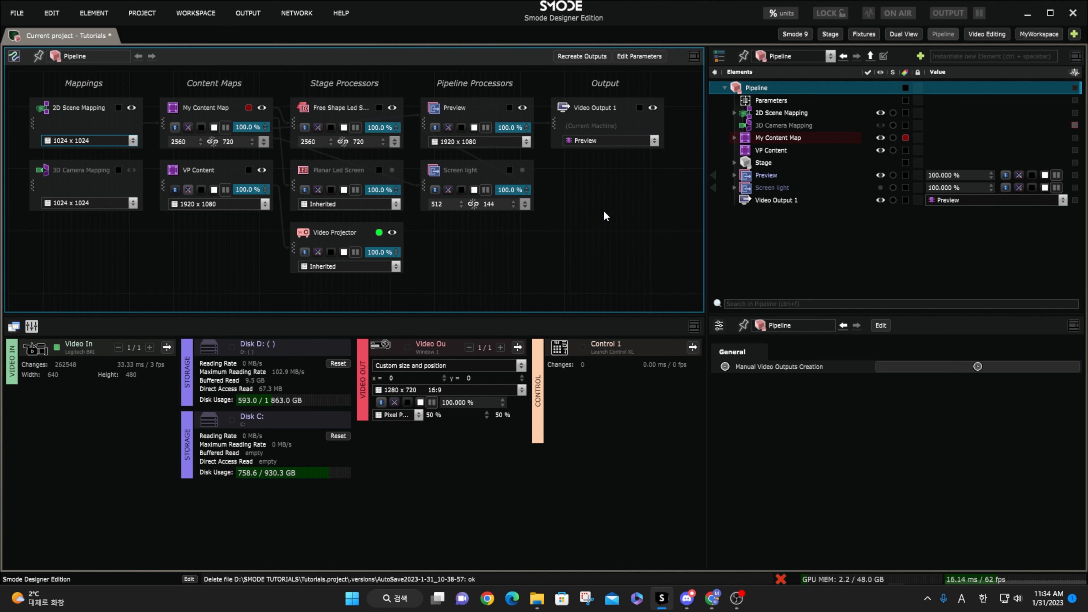
pyautogui.click(951, 14)
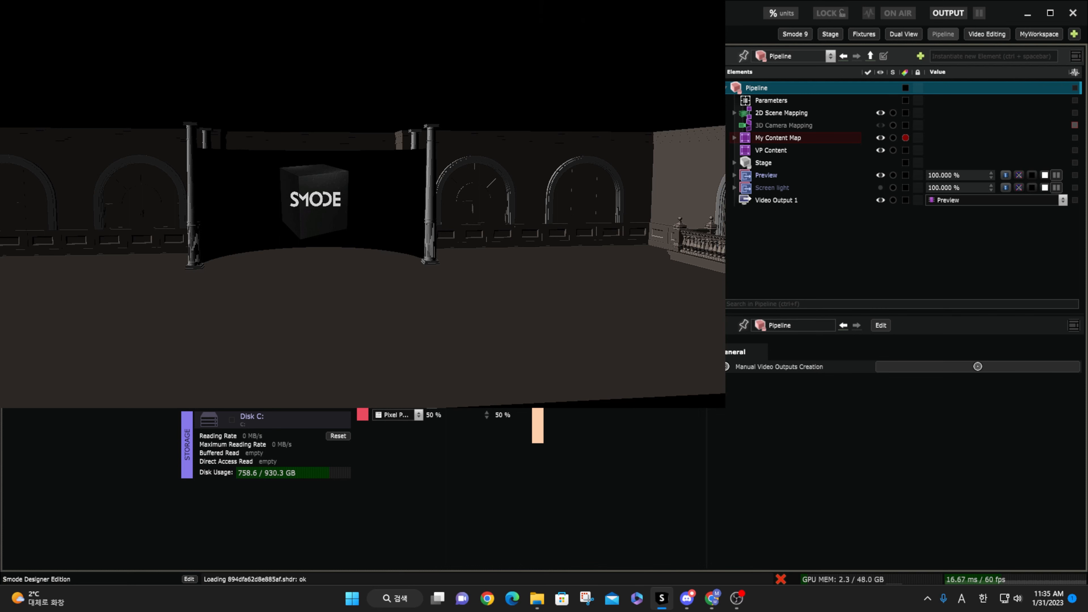
pyautogui.click(955, 13)
# Set the source of Video Output 1 to My Content Map and check the picture by activating and deactivating the output
pyautogui.click(584, 138)
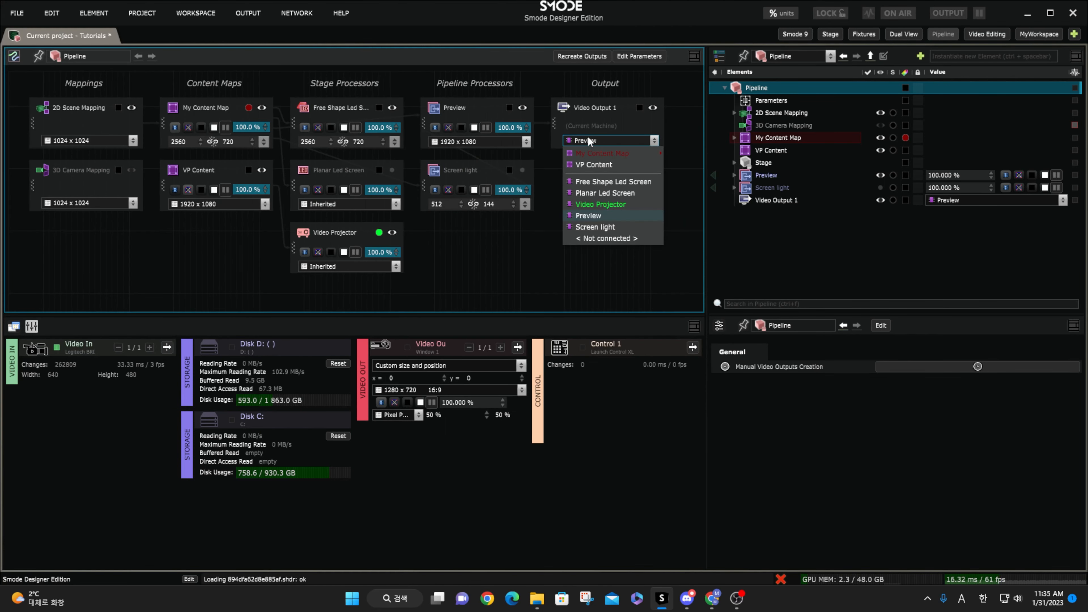
pyautogui.click(595, 153)
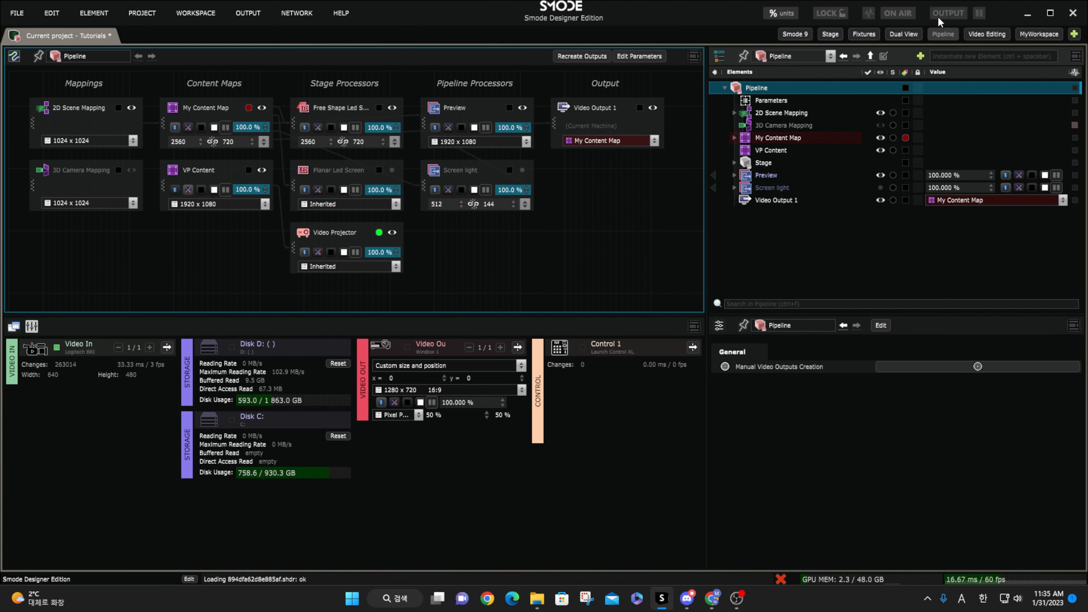
pyautogui.click(946, 14)
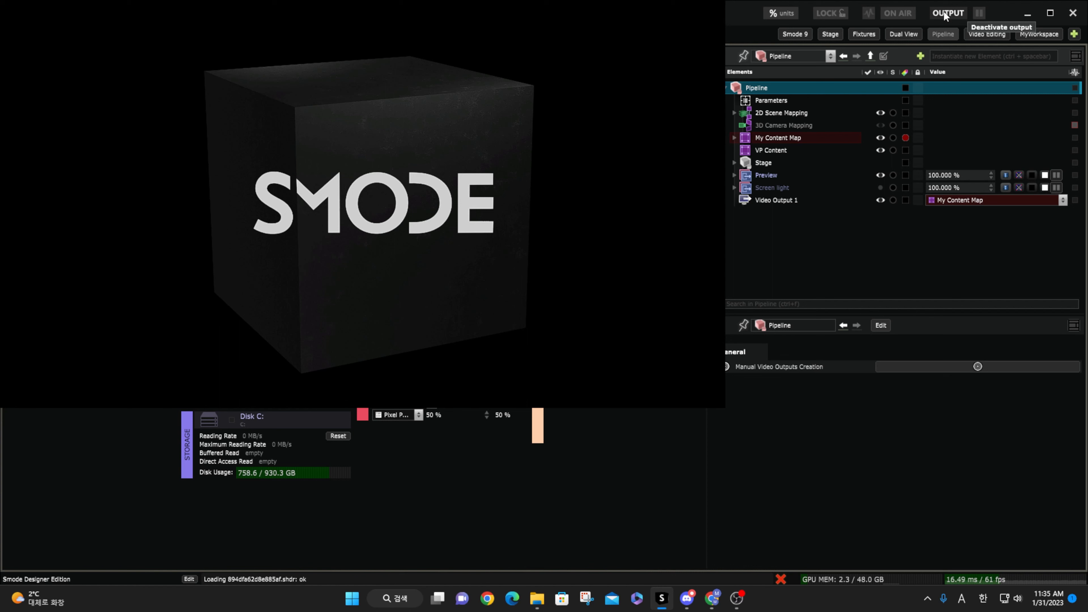
pyautogui.click(945, 14)
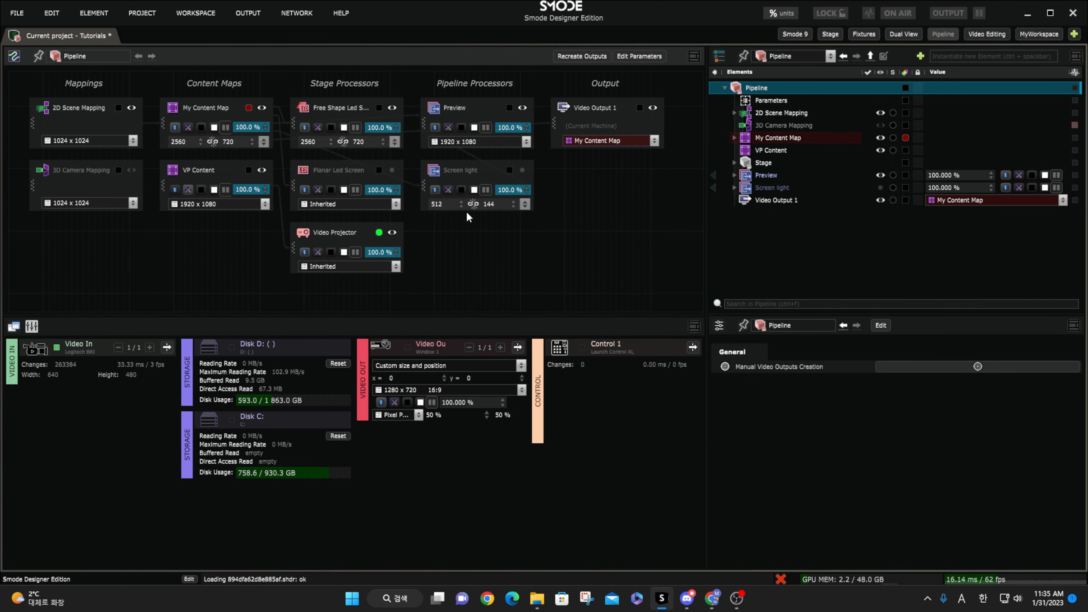